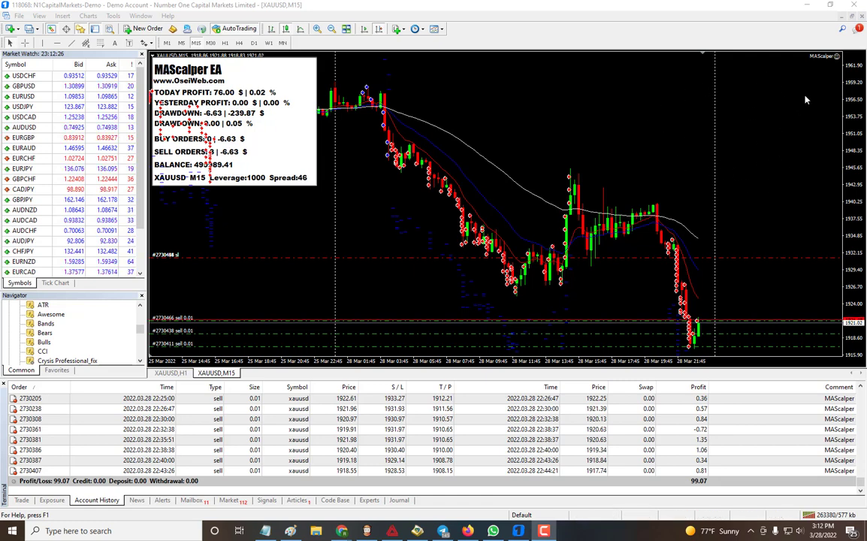
Step: Open the MAScalper expert's Inputs tab by double-clicking its icon at the top right of the chart
double_click(837, 56)
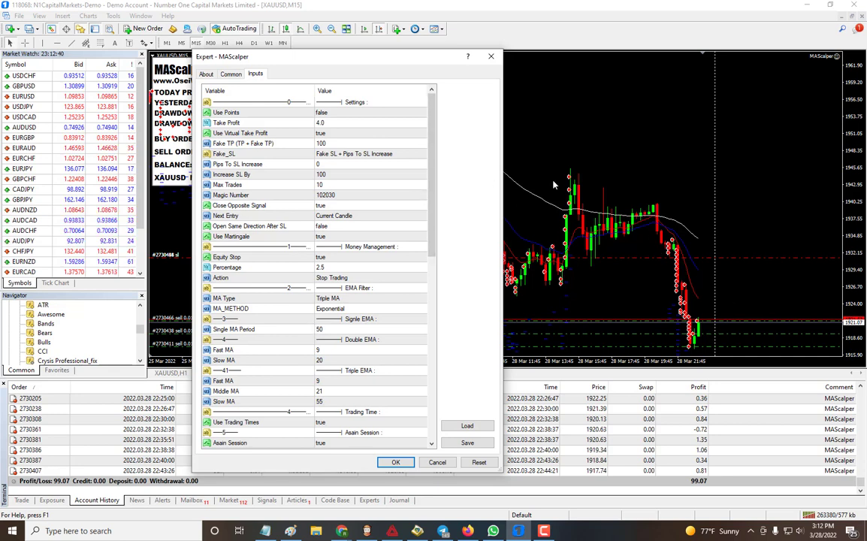
Step: Check the MA Type and MA_METHOD choices, keeping Triple MA and Exponential
left_click(383, 302)
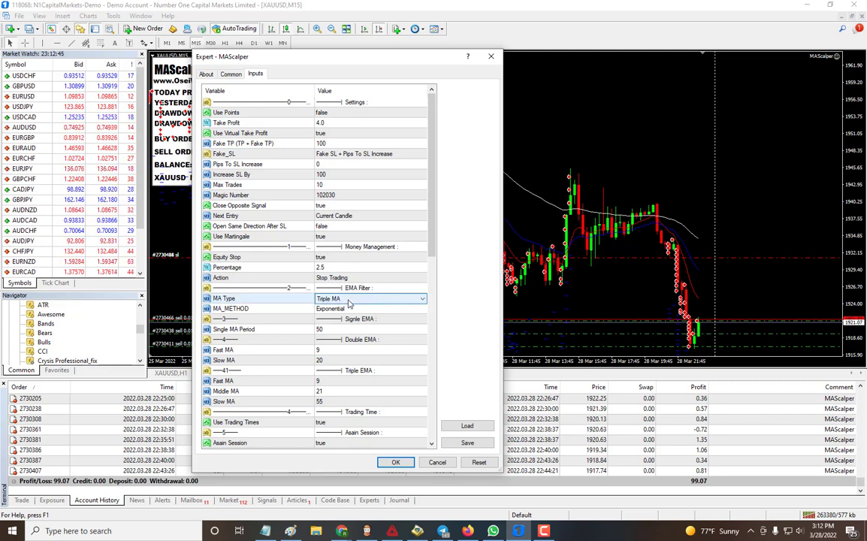
left_click(394, 301)
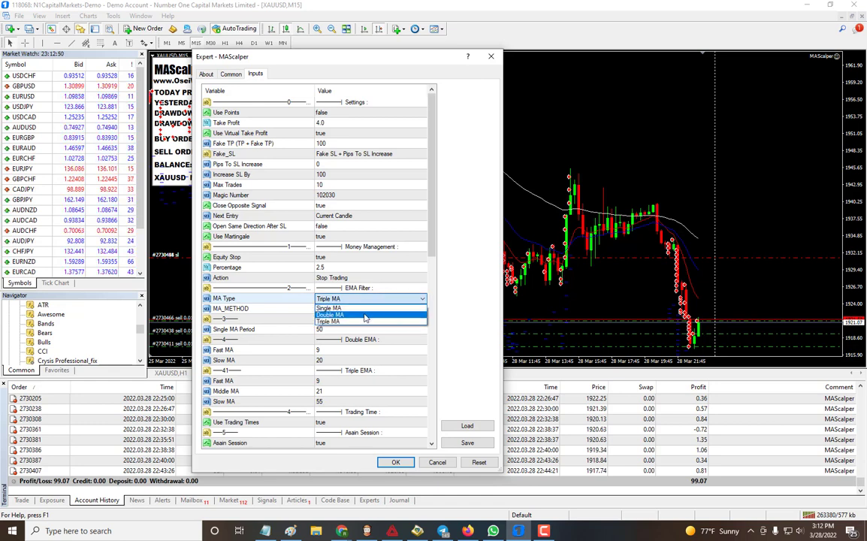
left_click(331, 321)
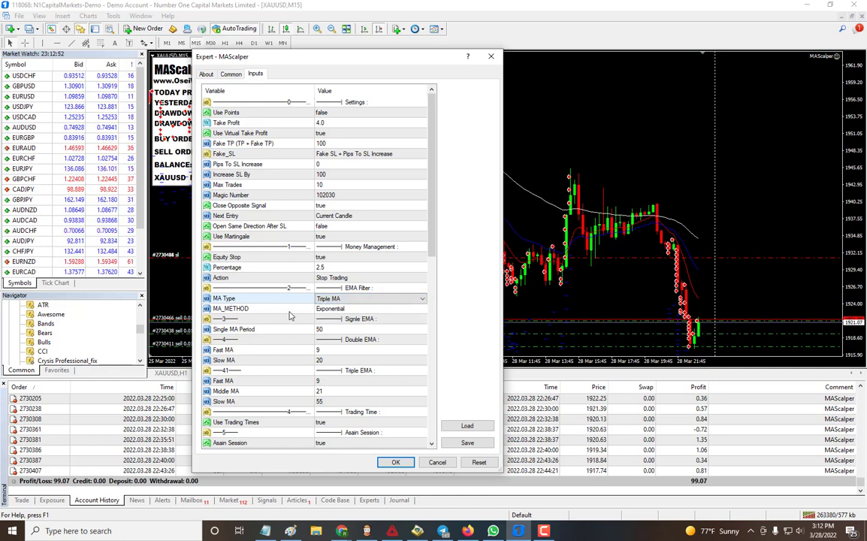
left_click(379, 310)
left_click(381, 309)
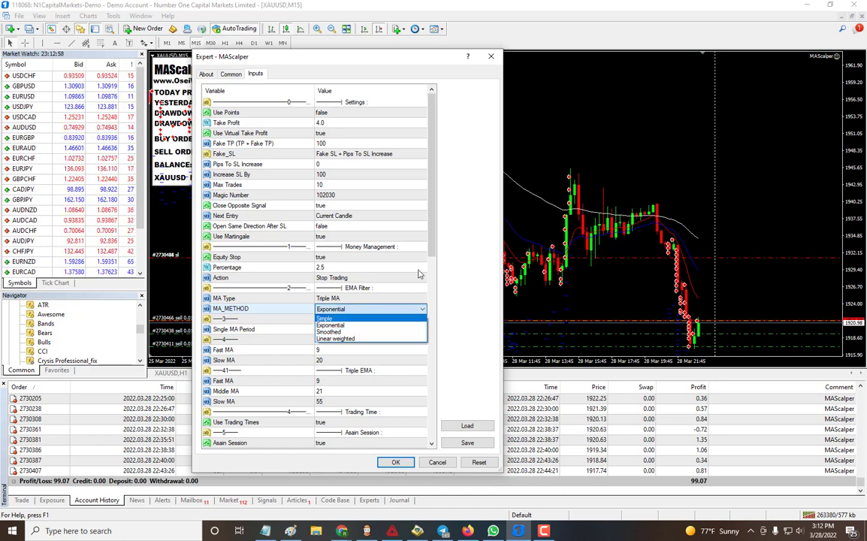
Step: Scroll through the remaining inputs and cancel the settings without changes
scroll(348, 320, "down", 4)
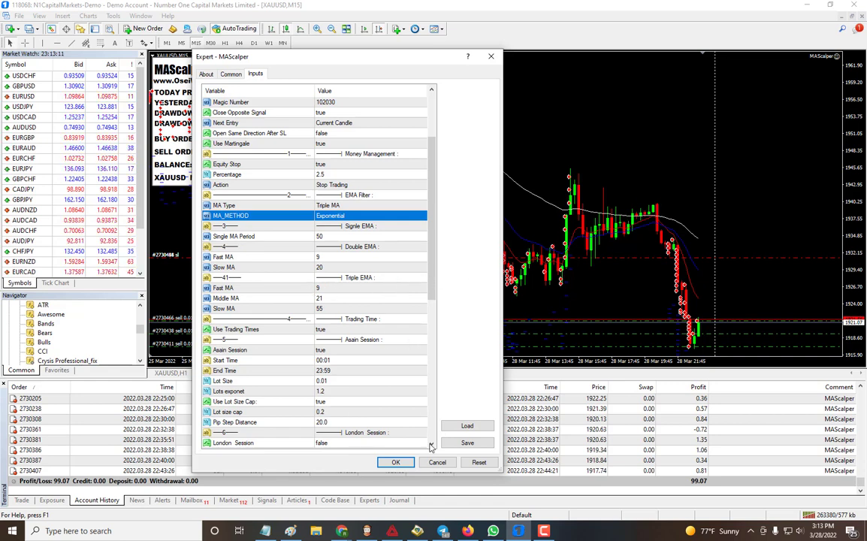
left_click_drag(430, 220, 430, 275)
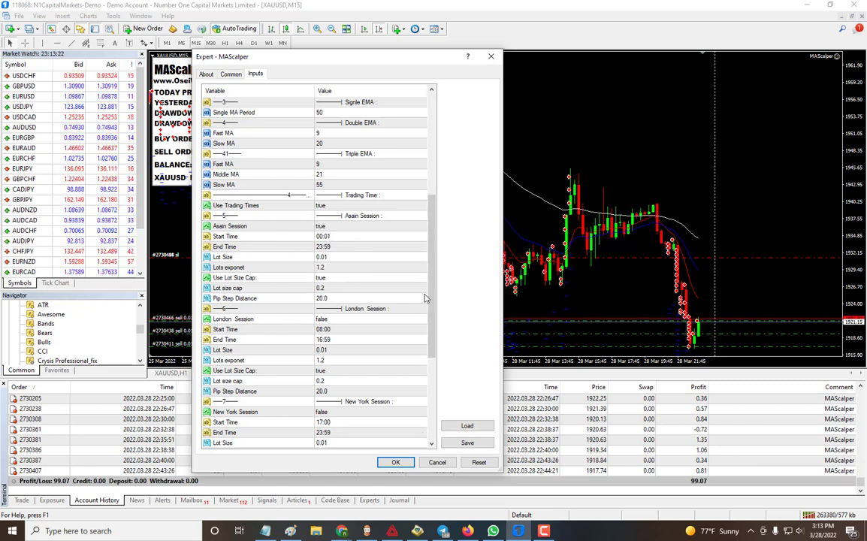
left_click(438, 463)
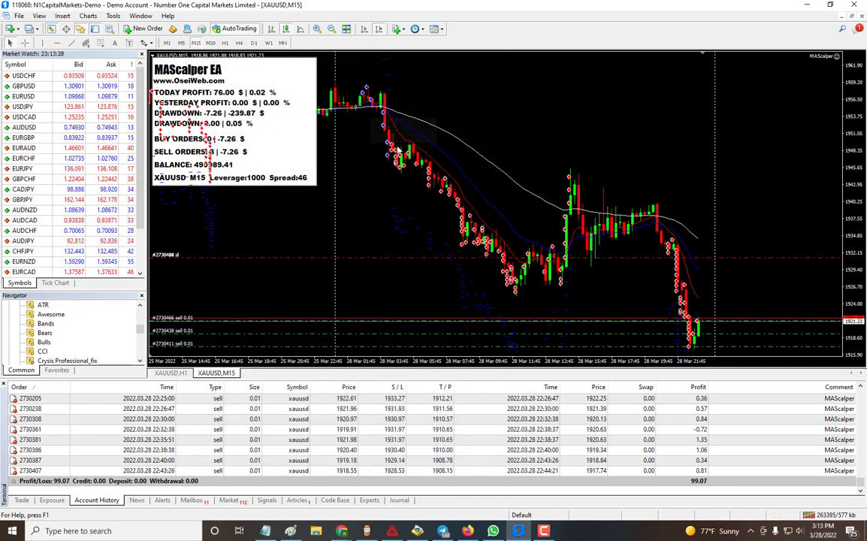
Step: Scroll the XAUUSD chart back in time to view the expert's earlier trades
mouse_move(383, 113)
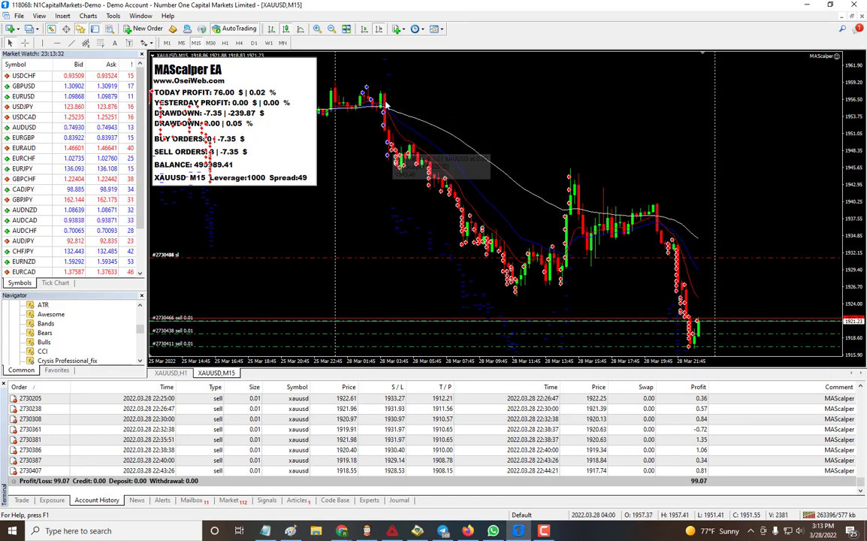
mouse_move(362, 97)
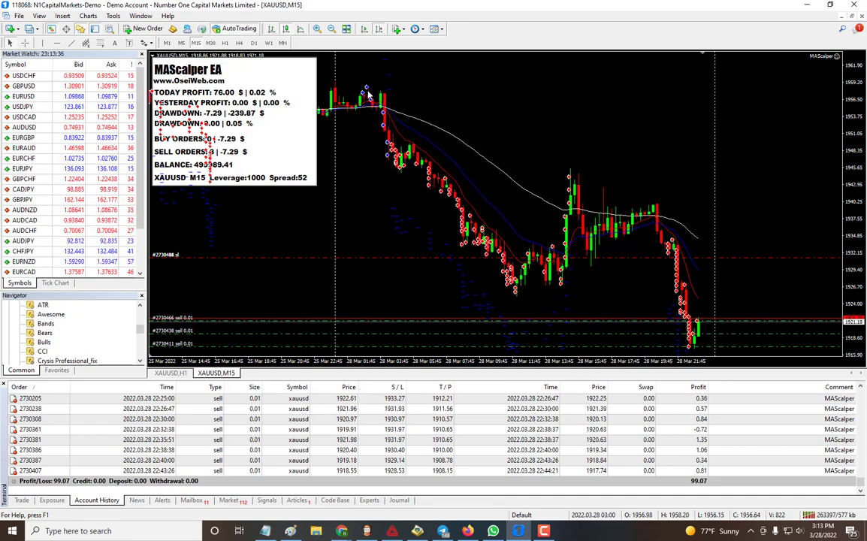
scroll(369, 151, "up", 5)
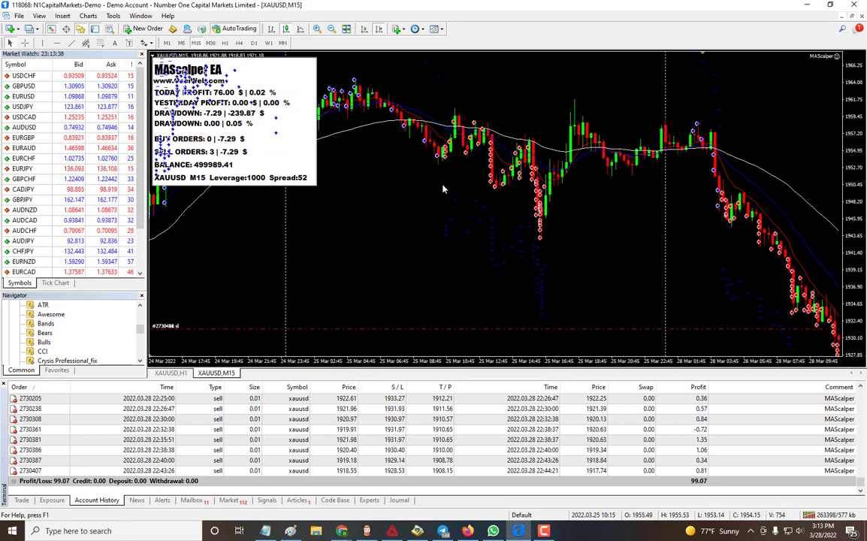
scroll(444, 189, "up", 8)
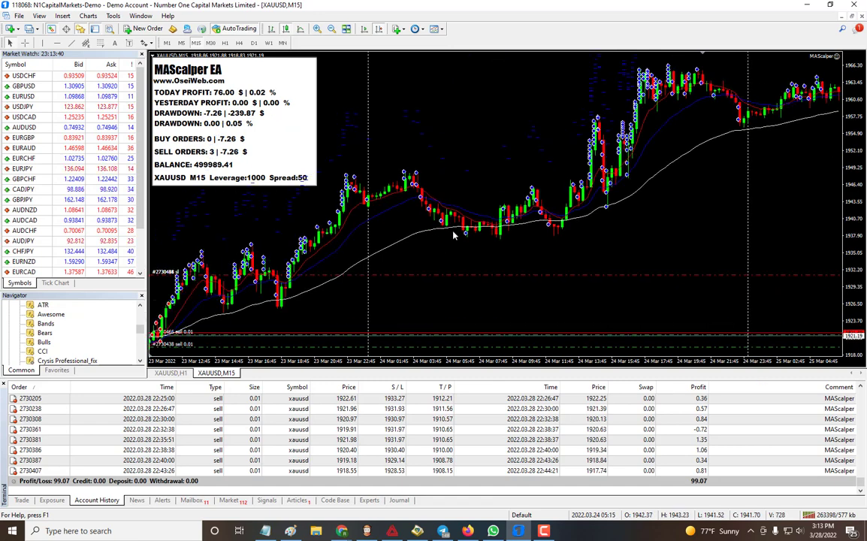
scroll(454, 235, "up", 6)
scroll(517, 274, "up", 8)
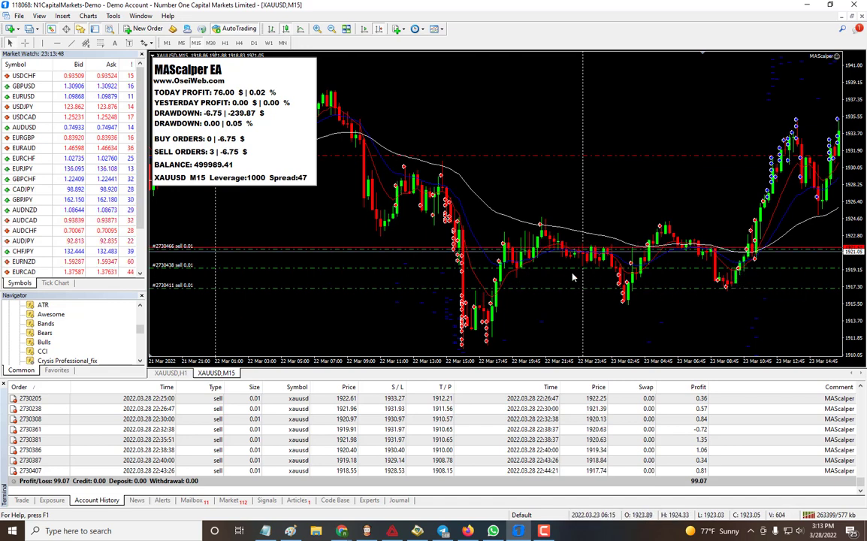
Step: Scroll forward again and read the tooltips on the trade markers
scroll(615, 264, "down", 3)
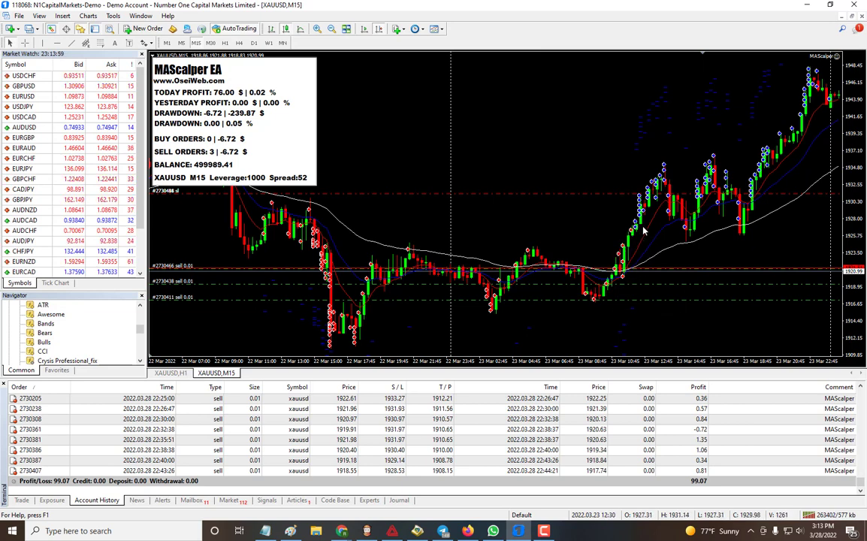
scroll(620, 211, "down", 3)
scroll(586, 214, "down", 6)
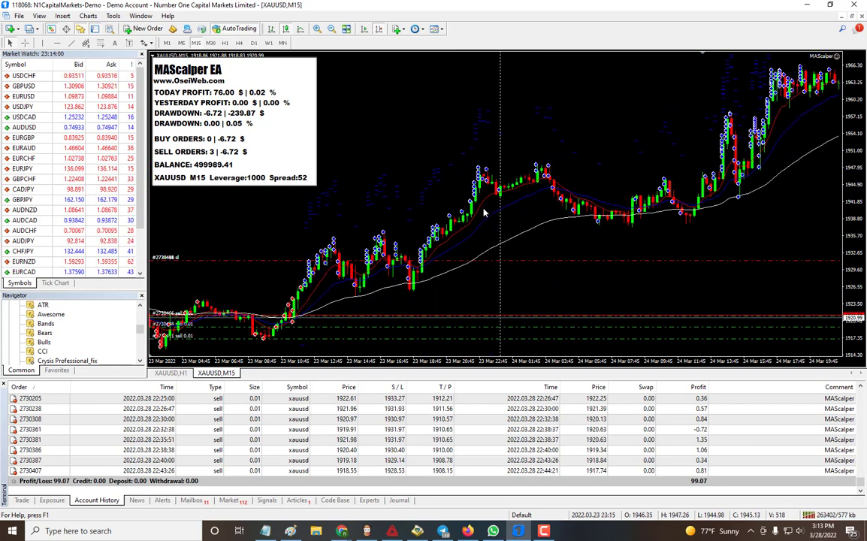
scroll(388, 252, "down", 3)
scroll(389, 251, "down", 4)
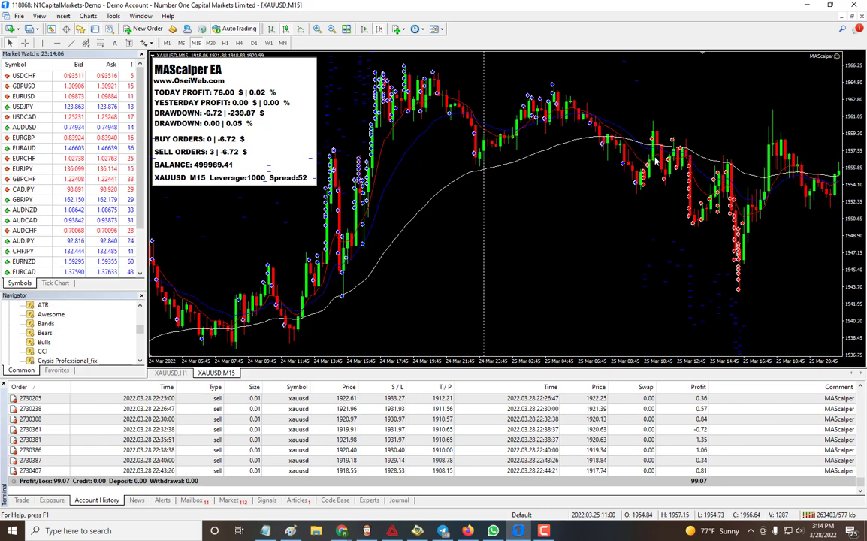
mouse_move(639, 192)
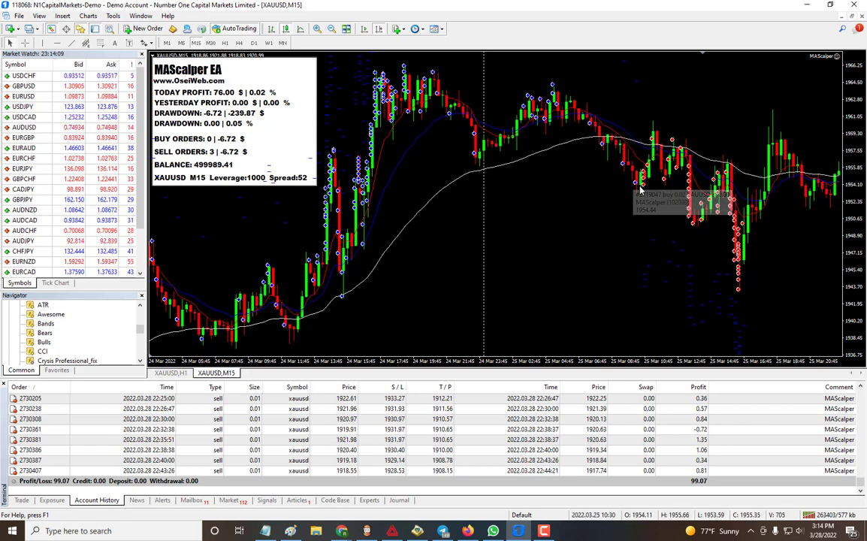
mouse_move(557, 105)
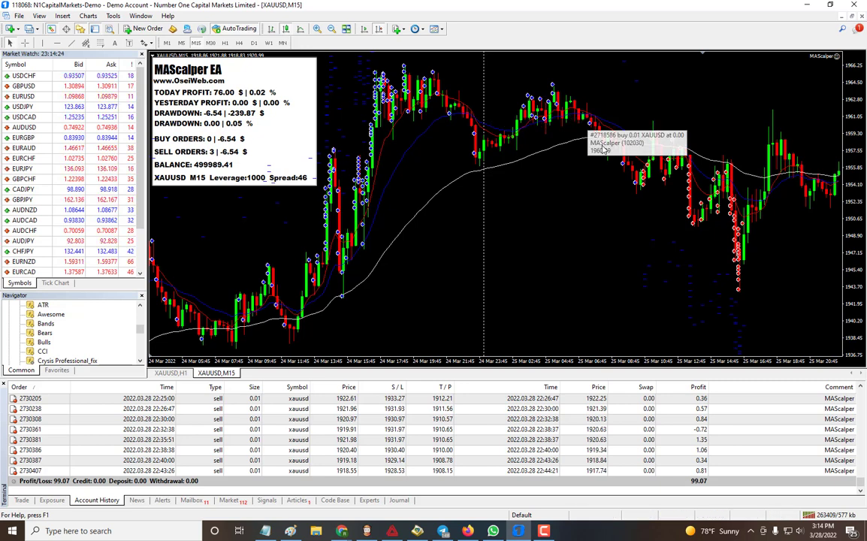
mouse_move(600, 134)
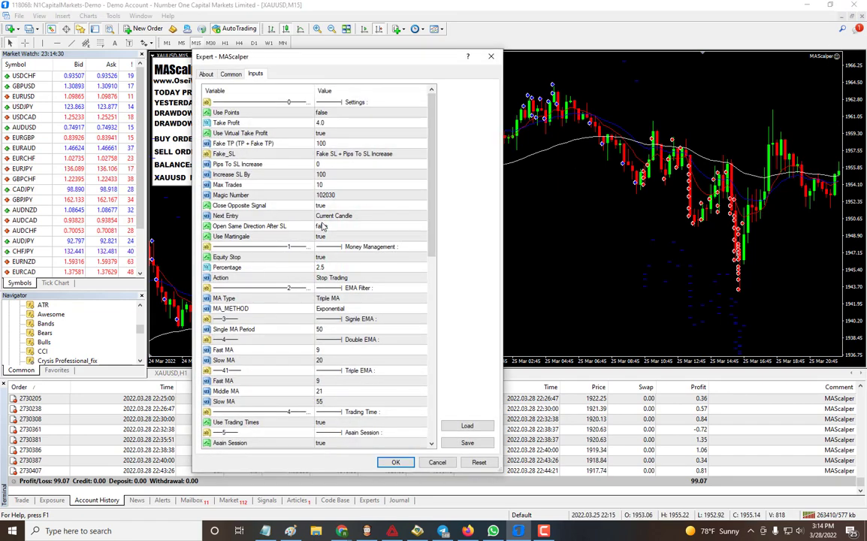
Step: Inspect the Use Martingale and Pip Step Distance inputs, then cancel the dialog
left_click(242, 238)
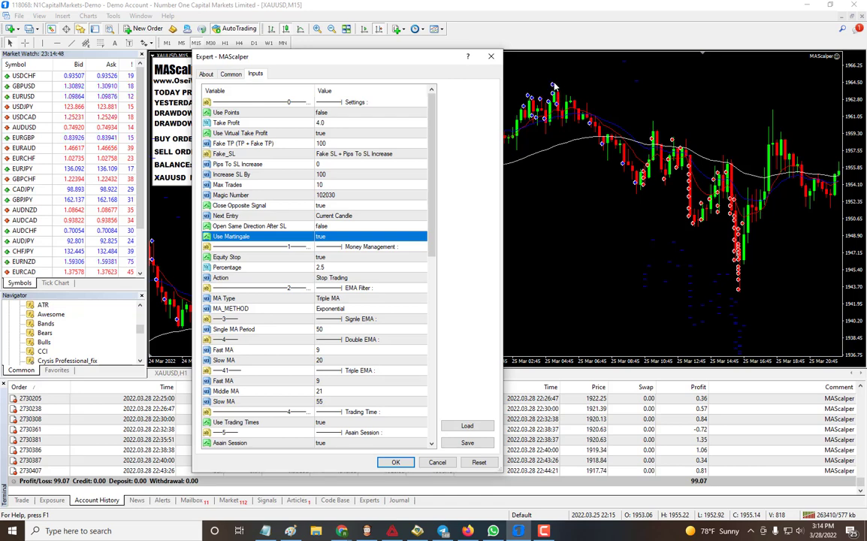
scroll(359, 341, "down", 6)
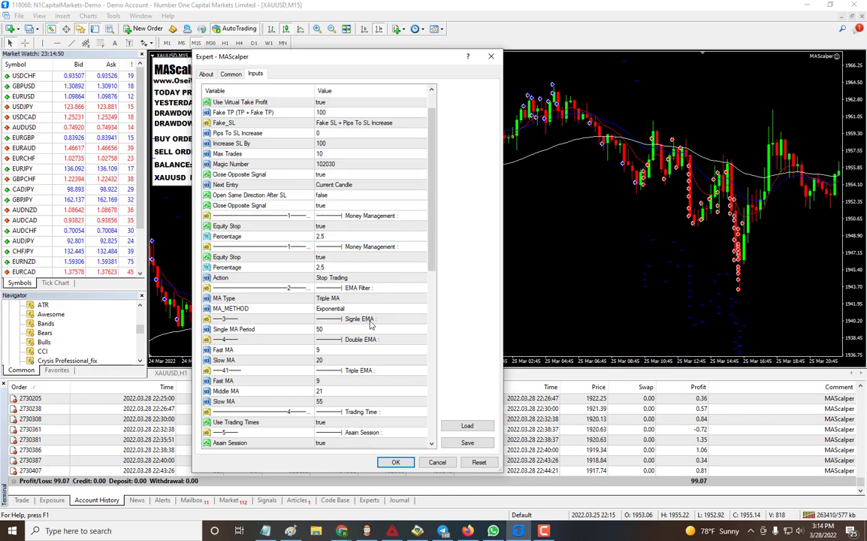
left_click(348, 333)
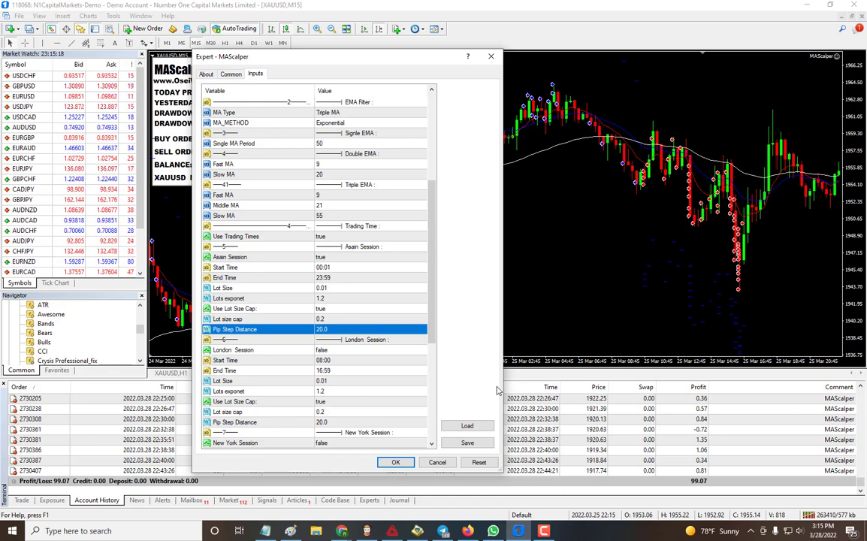
left_click(441, 466)
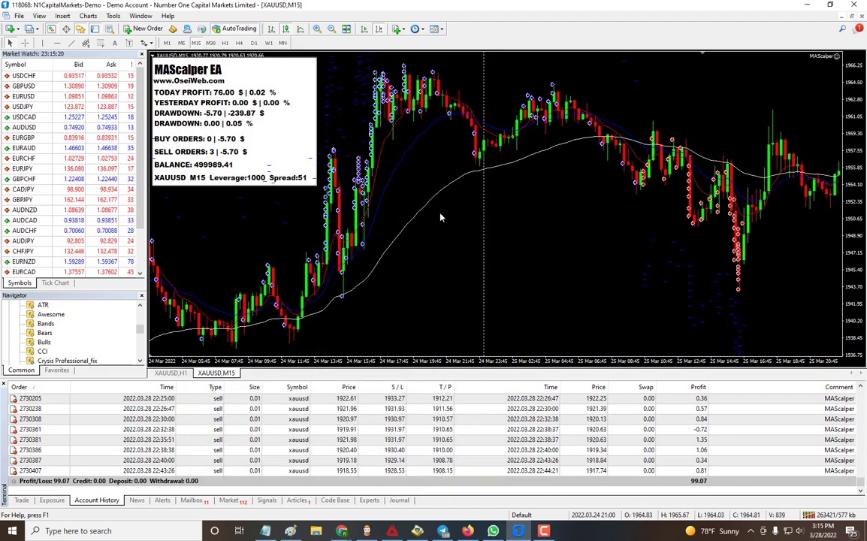
Step: Reopen the expert inputs with F7, leave Use Martingale true, and cancel
key("F7")
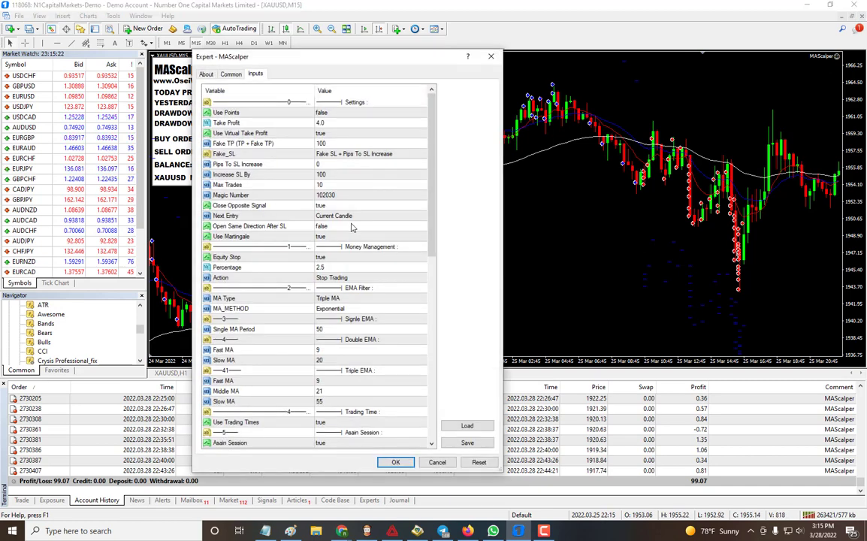
left_click(331, 236)
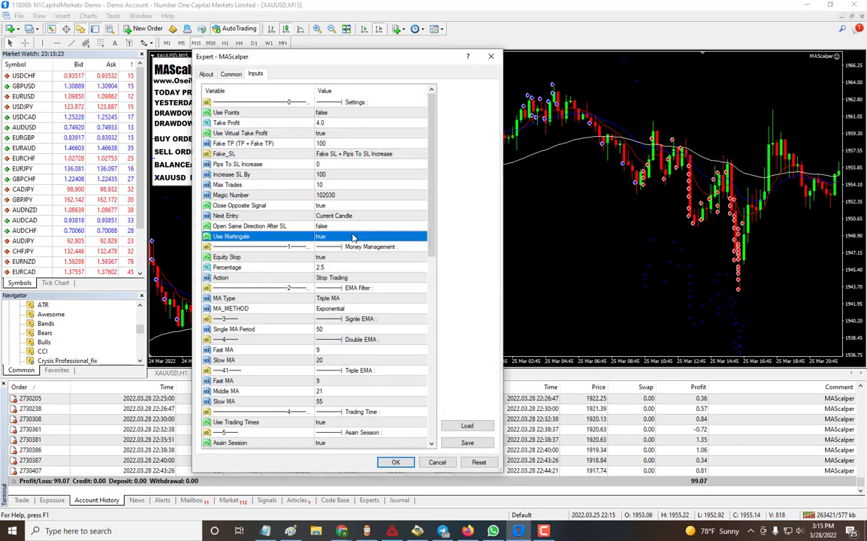
left_click(335, 237)
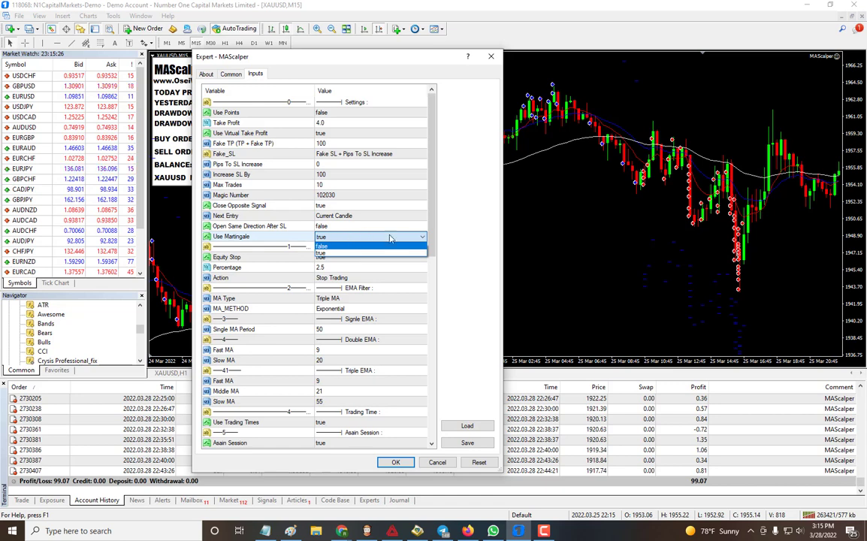
left_click(444, 475)
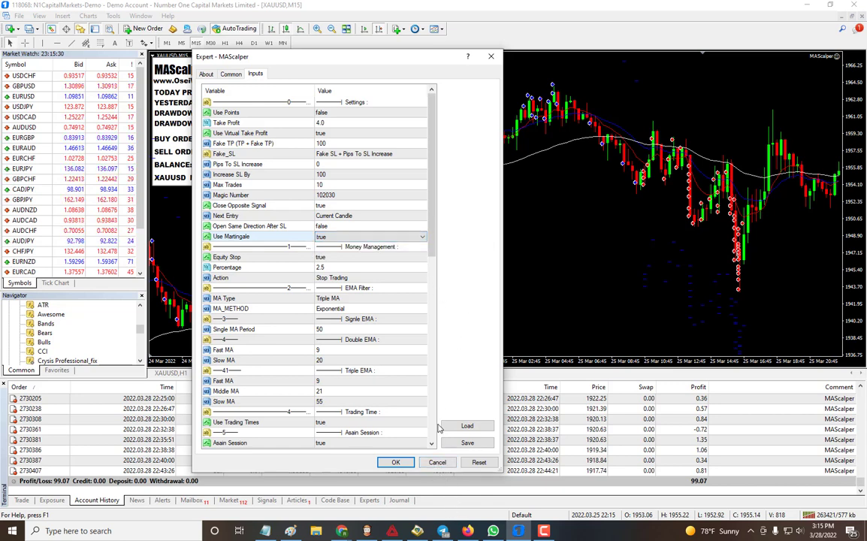
left_click(360, 237)
left_click(359, 246)
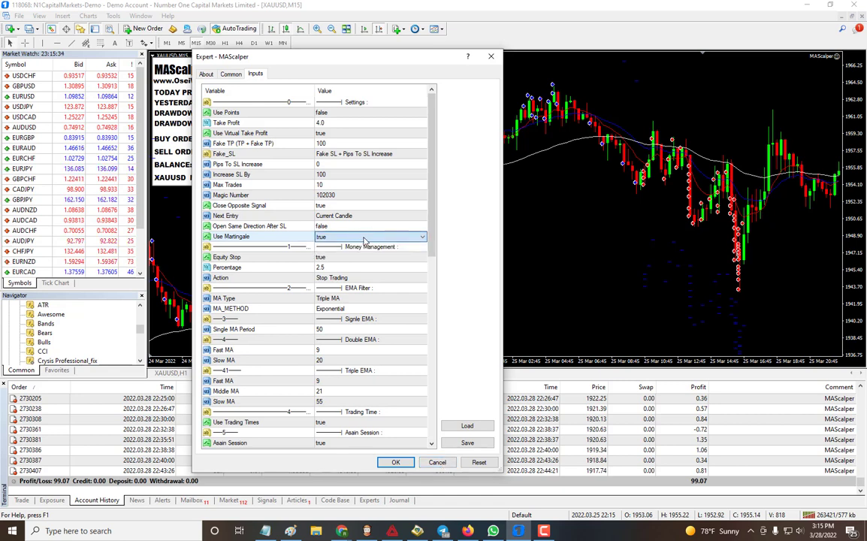
left_click(432, 462)
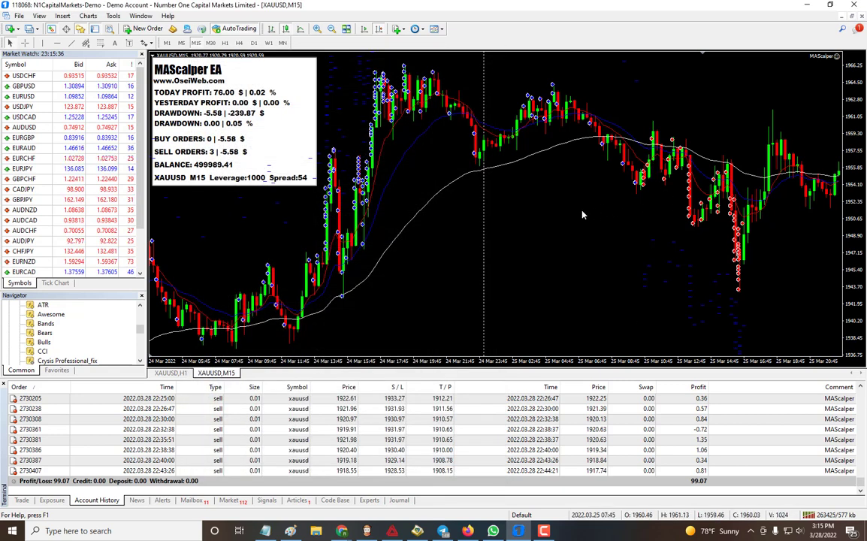
Step: Move the XAUUSD M15 chart forward to the latest 28 Mar bars, showing three open sell orders
left_click_drag(582, 216, 368, 105)
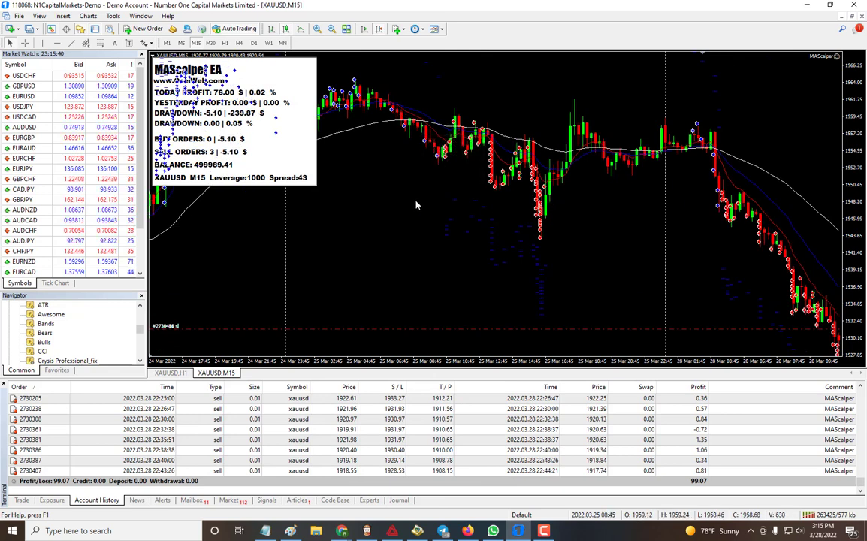
scroll(448, 213, "down", 5)
scroll(448, 214, "up", 4)
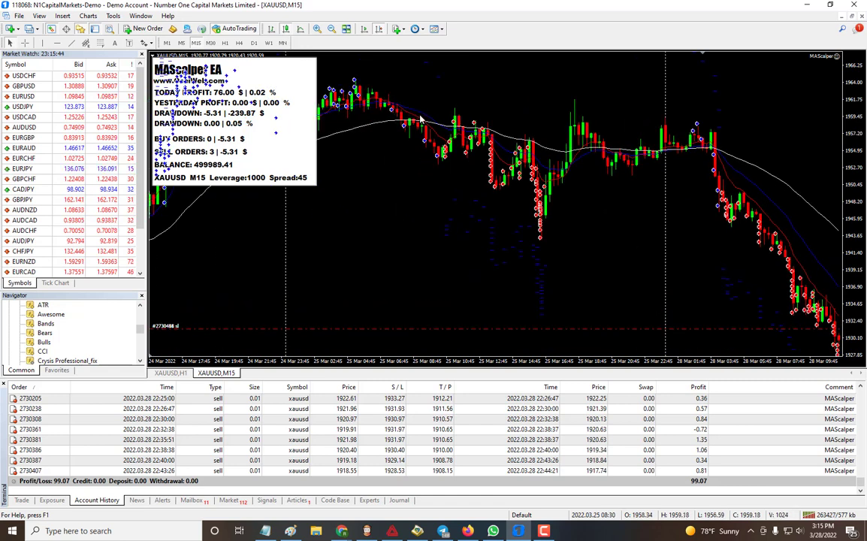
mouse_move(409, 115)
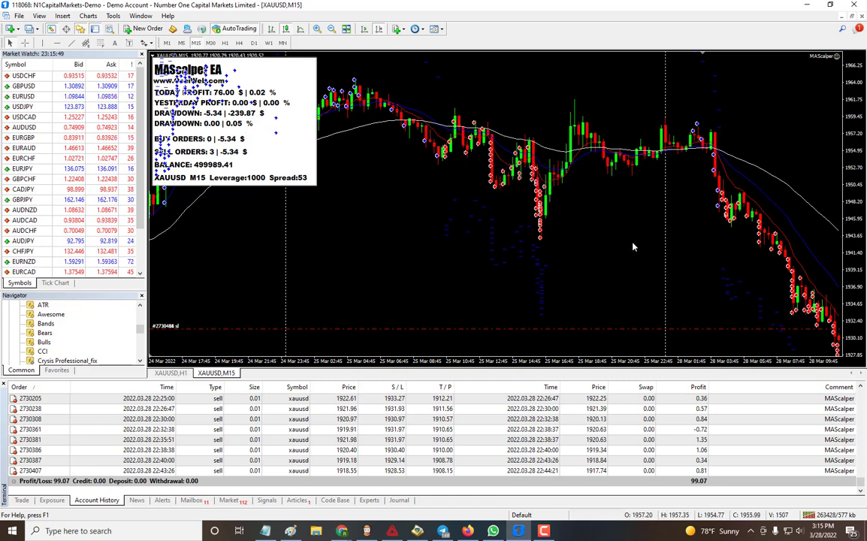
scroll(570, 217, "down", 6)
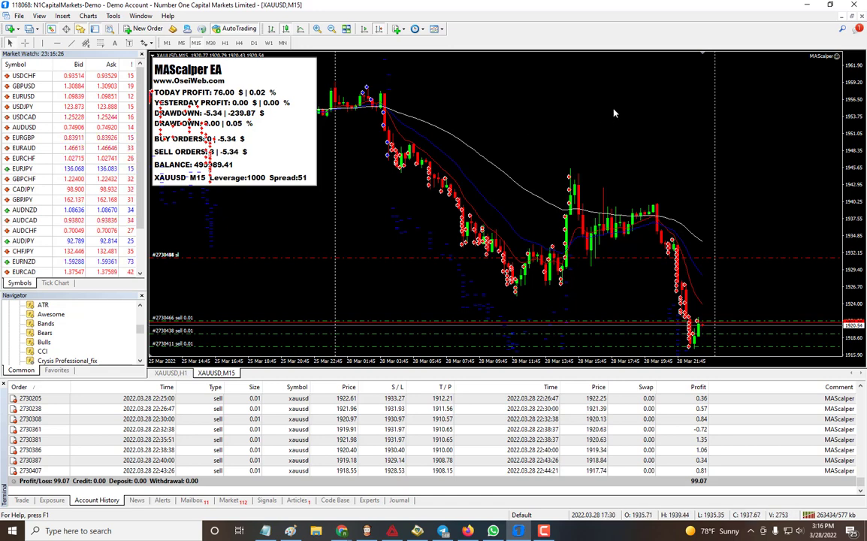
Step: Switch to the TradersWay MT4 window and open the MAScalper_V2_Open input settings
left_click(401, 538)
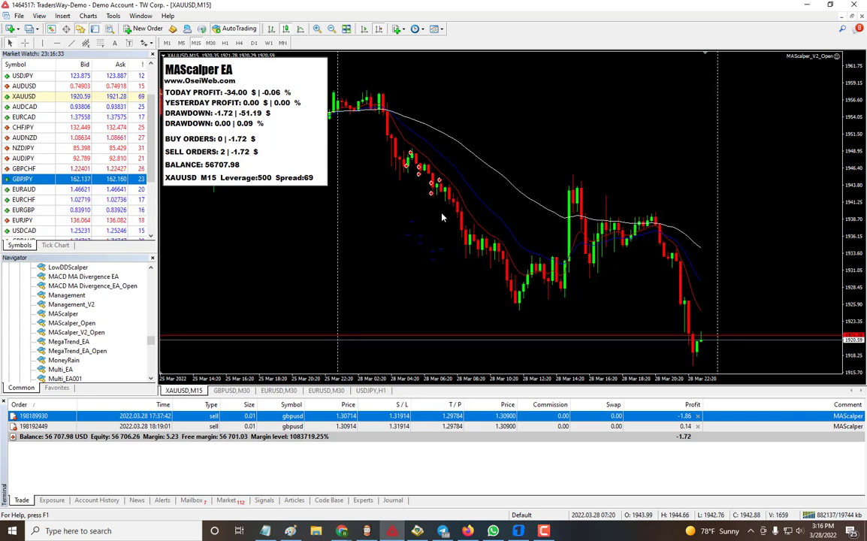
left_click(836, 57)
left_click_drag(281, 48, 338, 45)
left_click(239, 221)
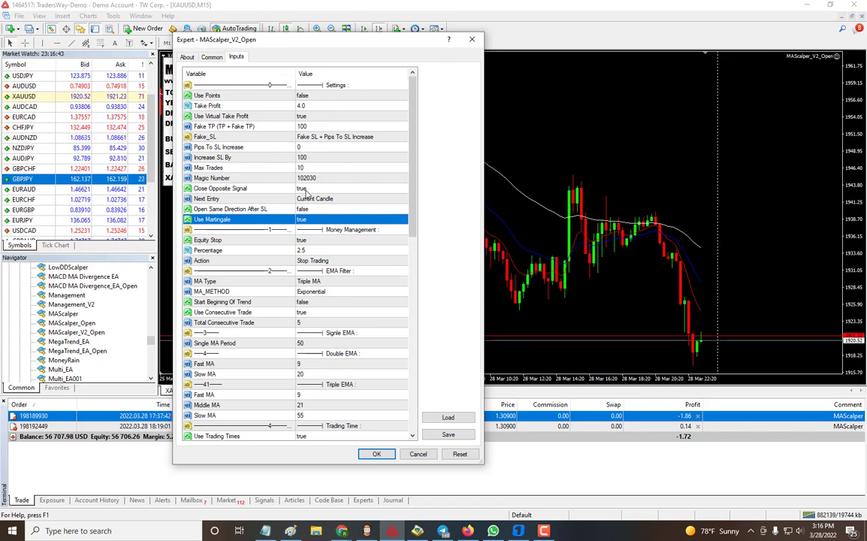
Step: Change Pips To SL Increase to 100, then set it back to 0
left_click(289, 148)
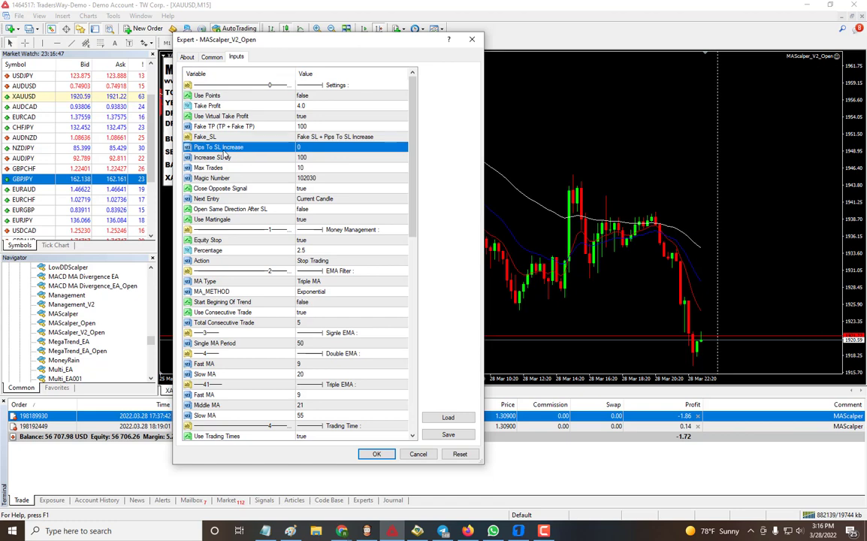
left_click(299, 148)
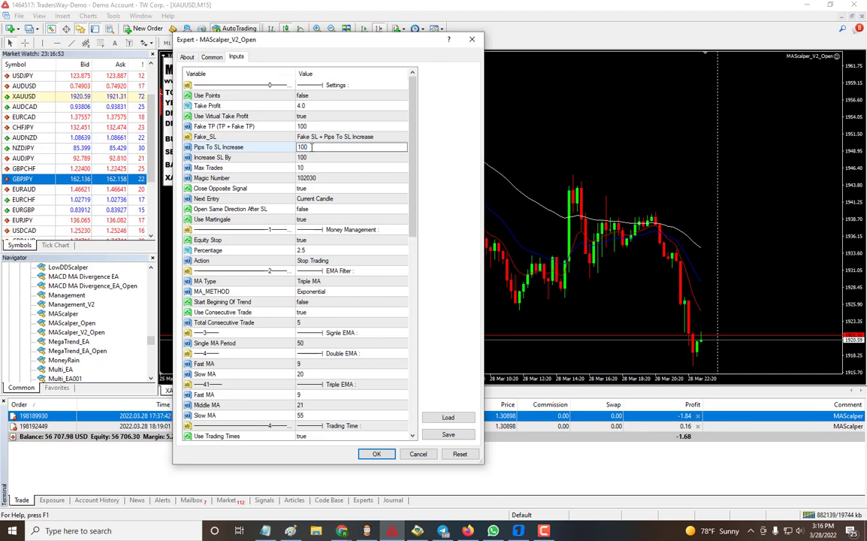
type("100")
left_click(329, 160)
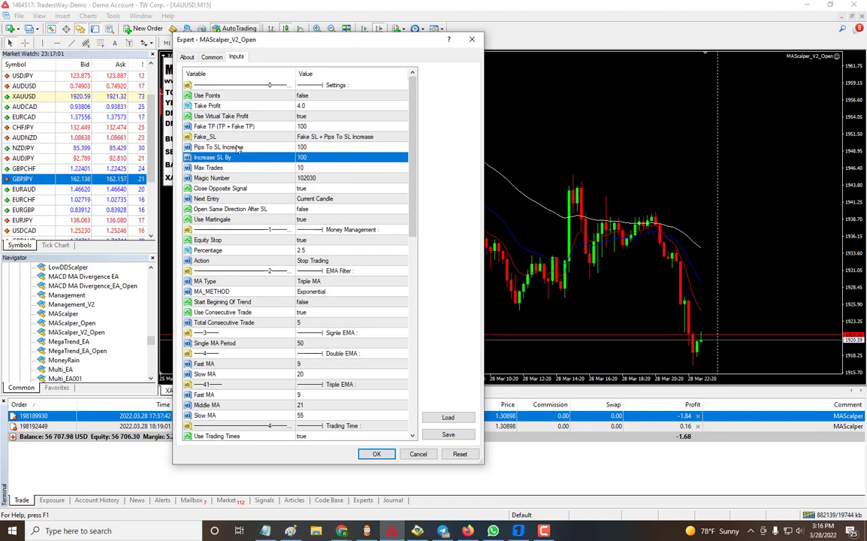
double_click(318, 148)
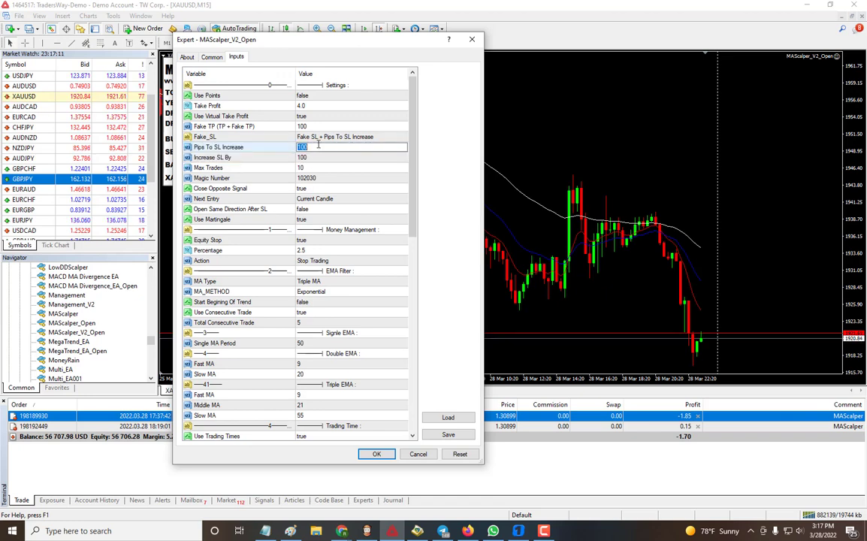
type("0")
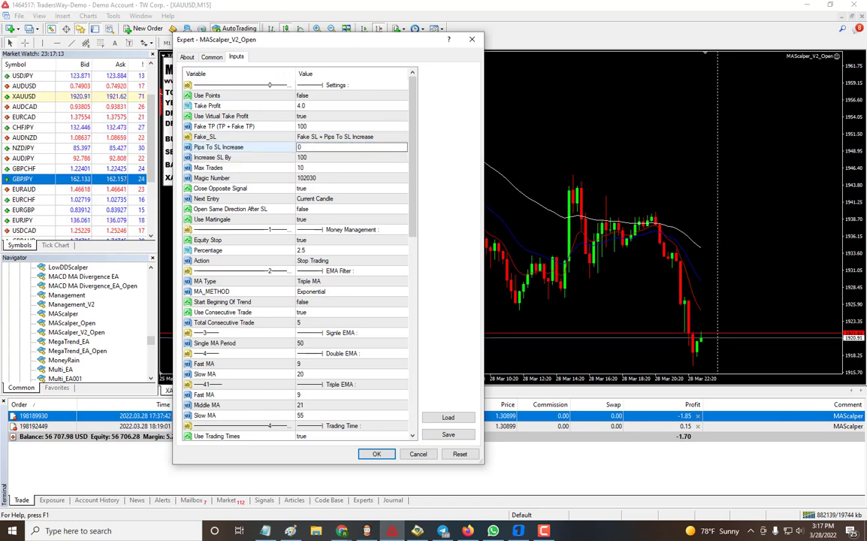
left_click(318, 159)
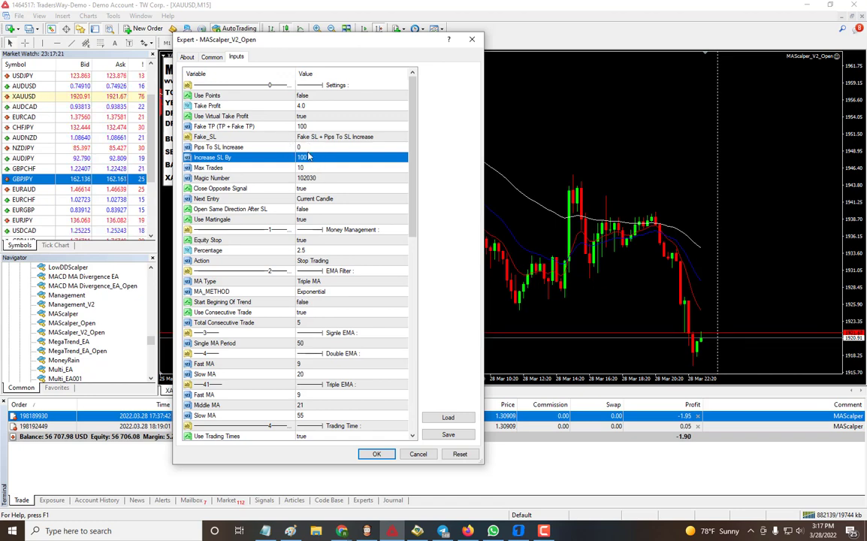
left_click(253, 169)
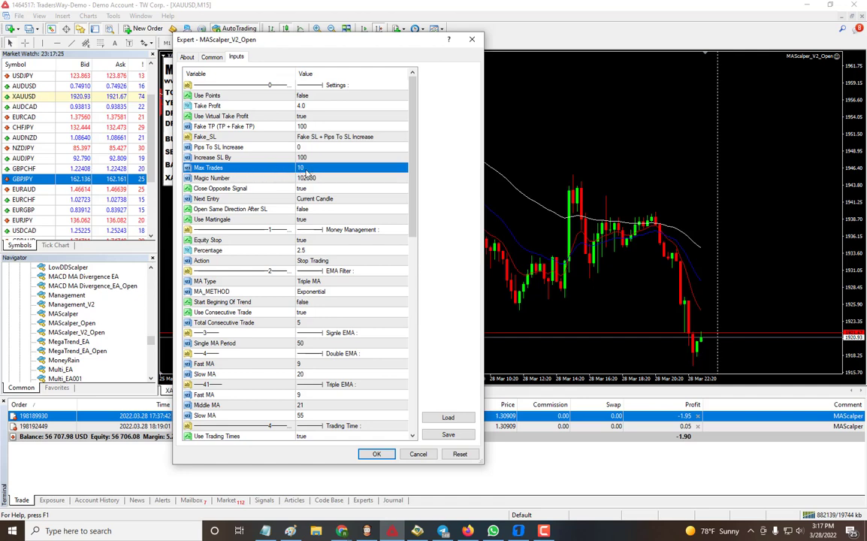
scroll(353, 187, "down", 2)
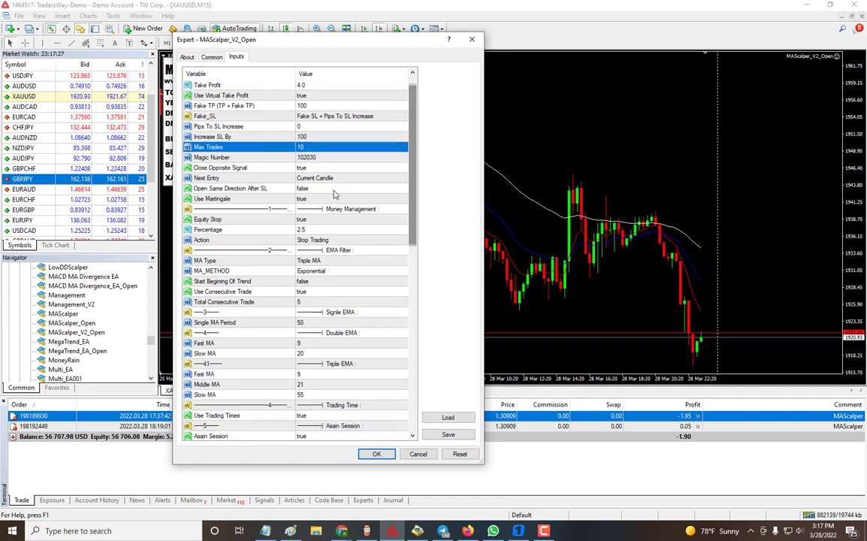
left_click(265, 202)
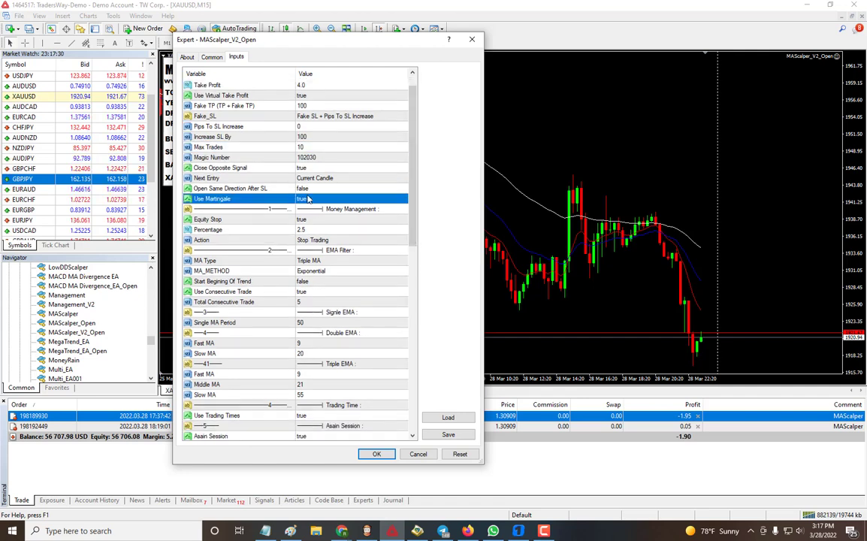
left_click(325, 200)
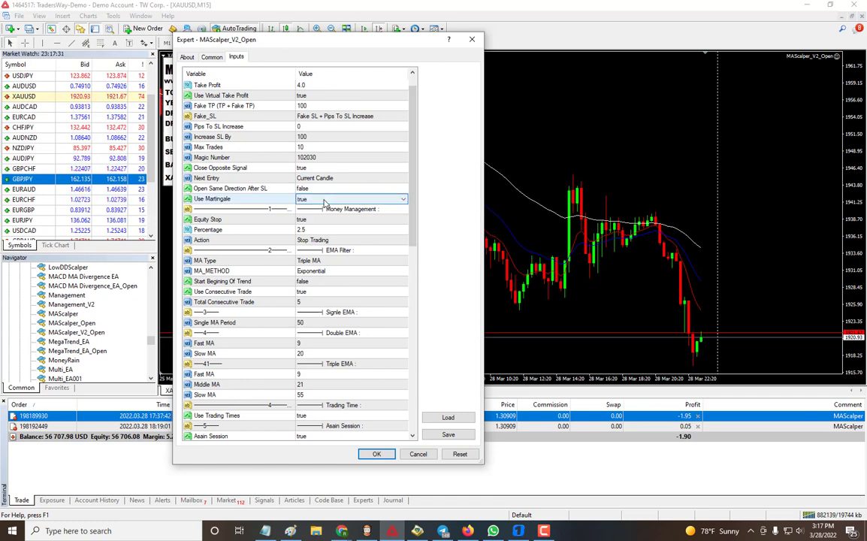
left_click(317, 202)
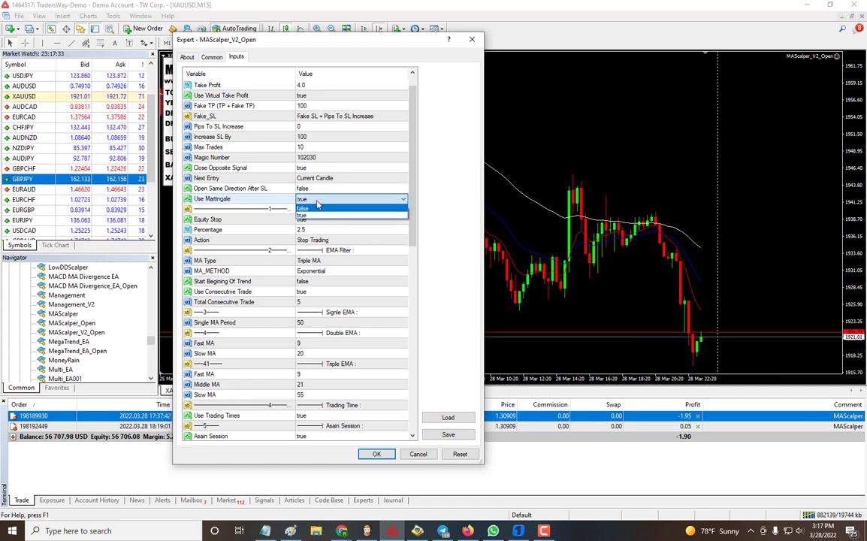
left_click(320, 202)
left_click(236, 199)
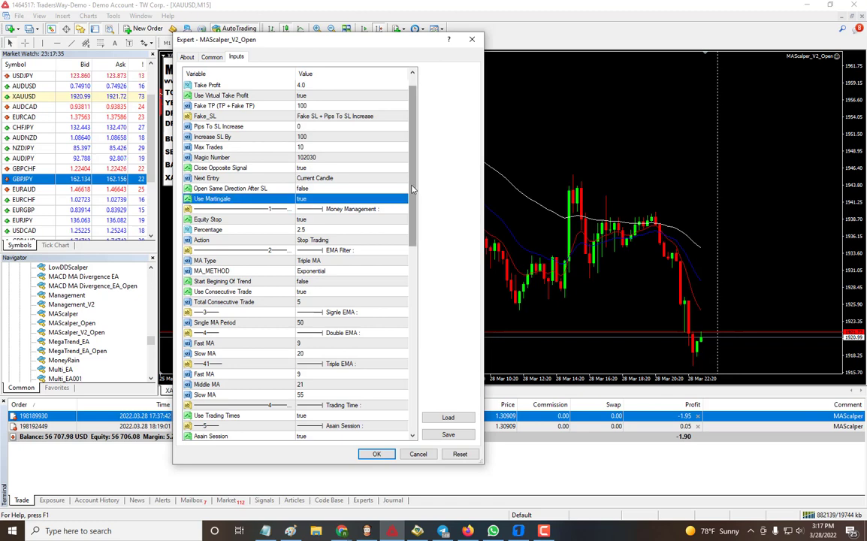
scroll(236, 194, "down", 1)
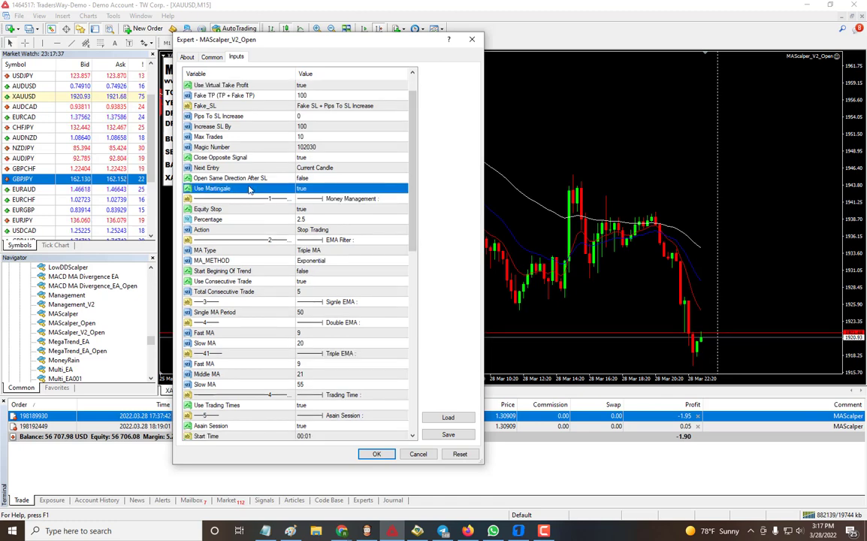
left_click_drag(413, 186, 414, 273)
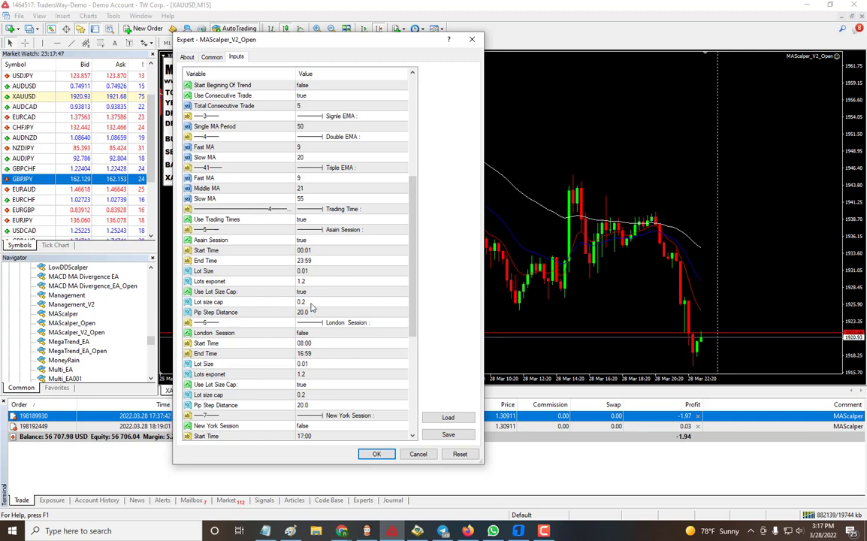
left_click(317, 303)
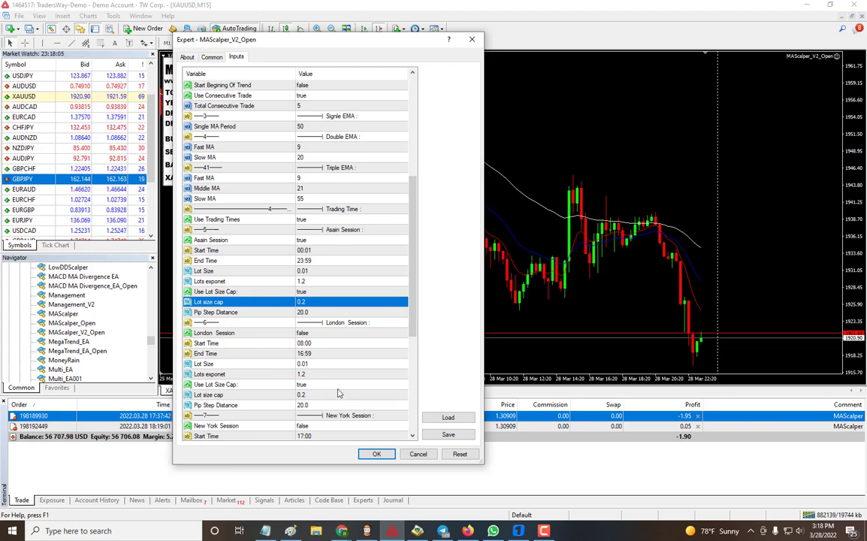
scroll(331, 168, "up", 6)
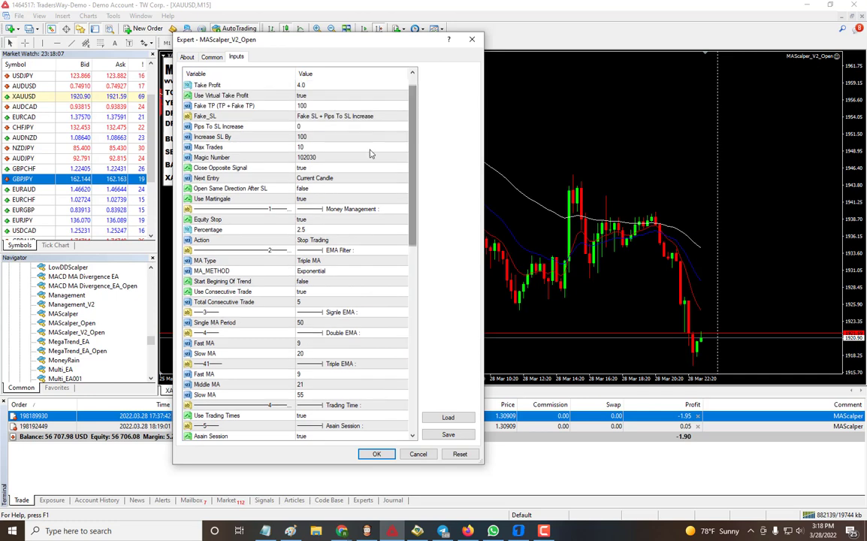
left_click(315, 148)
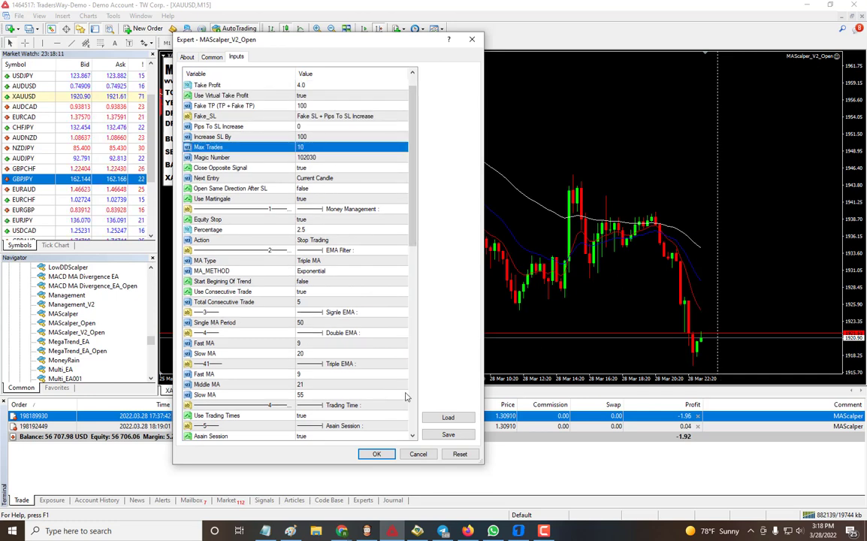
scroll(351, 324, "down", 5)
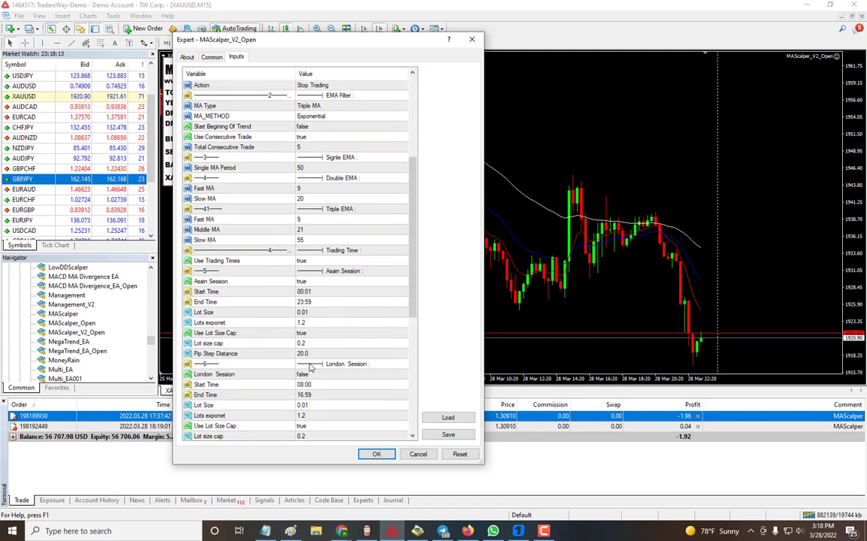
left_click(317, 354)
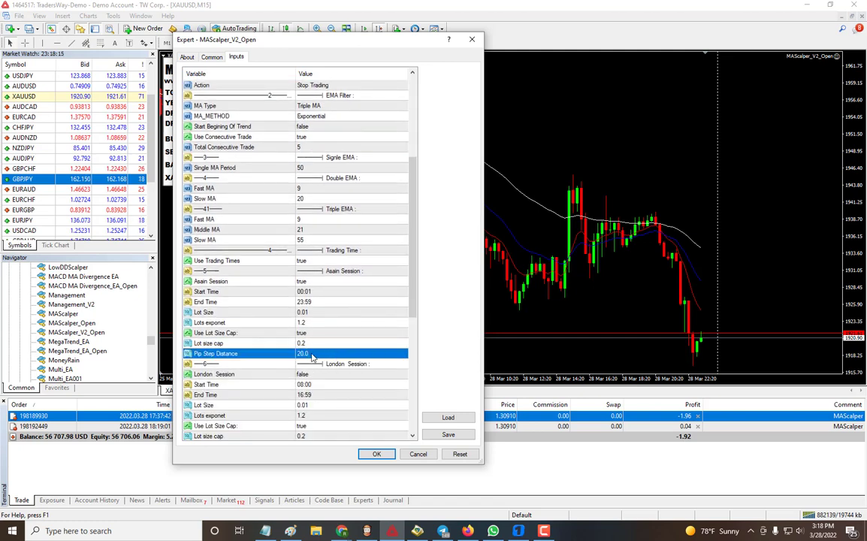
left_click(315, 345)
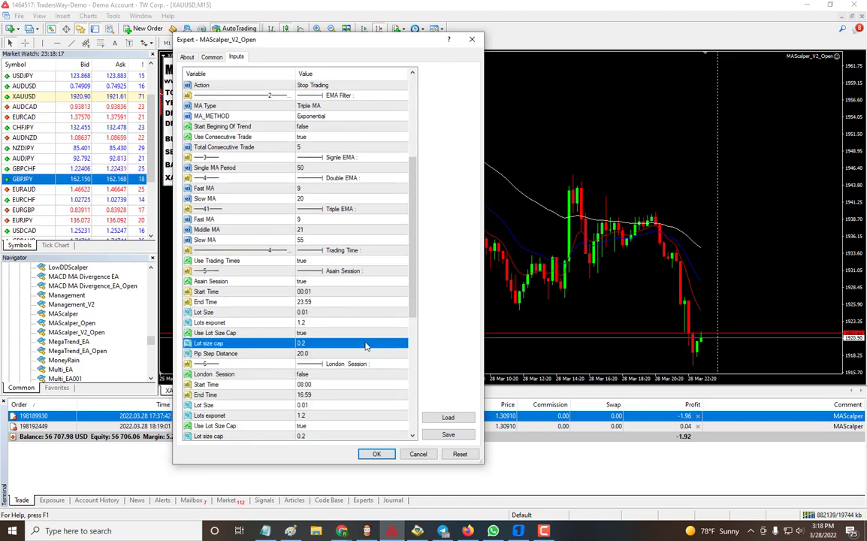
double_click(304, 354)
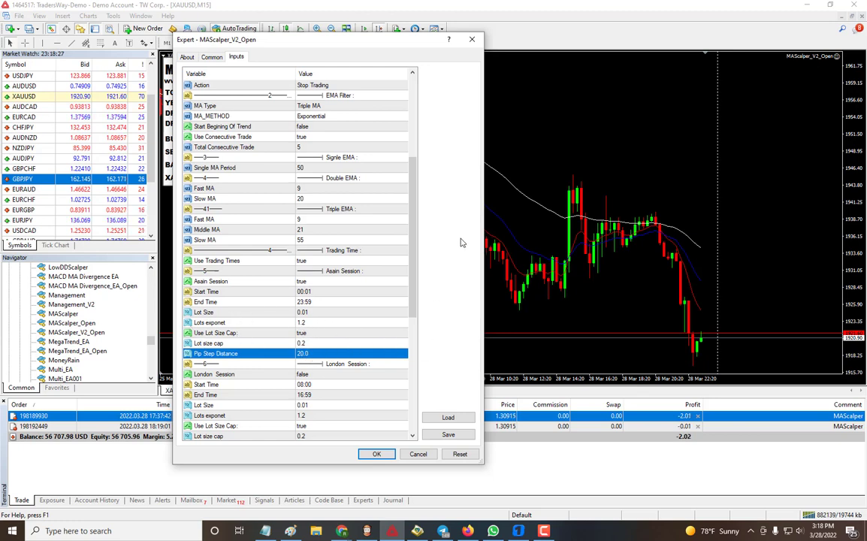
left_click_drag(413, 218, 421, 151)
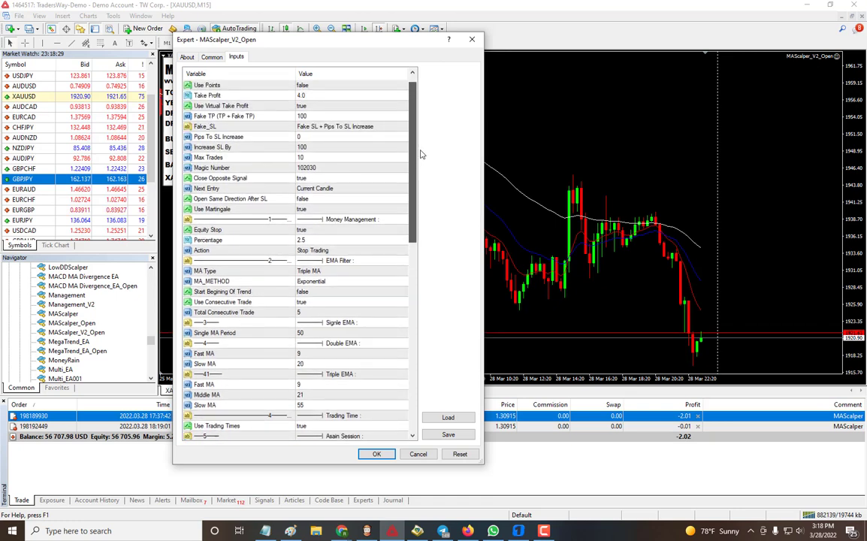
left_click(290, 210)
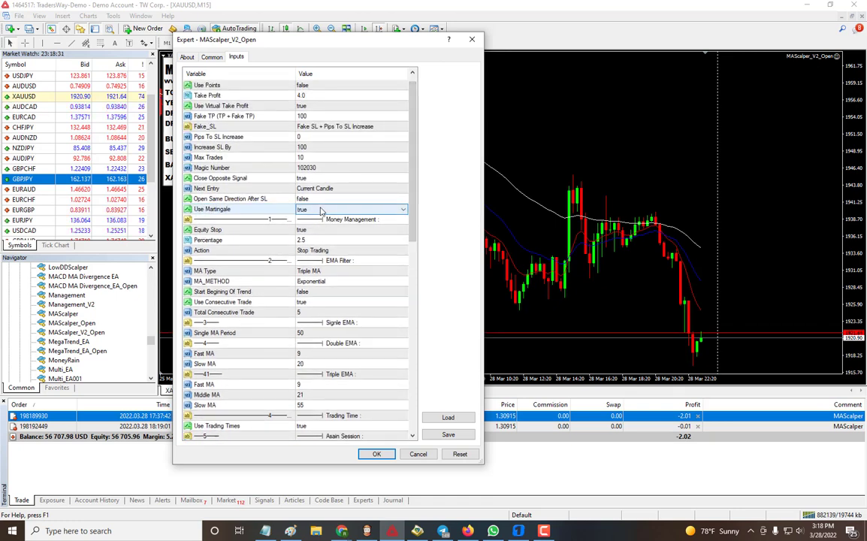
key("Return")
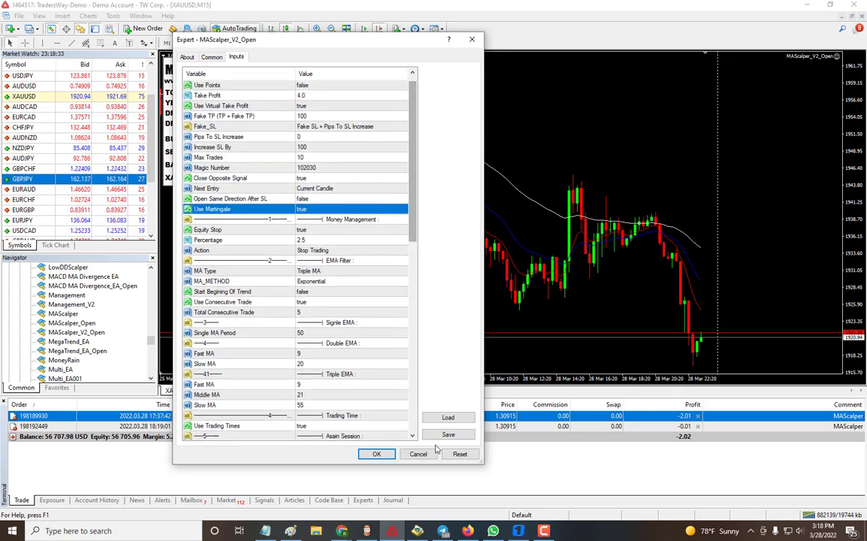
left_click_drag(415, 148, 410, 234)
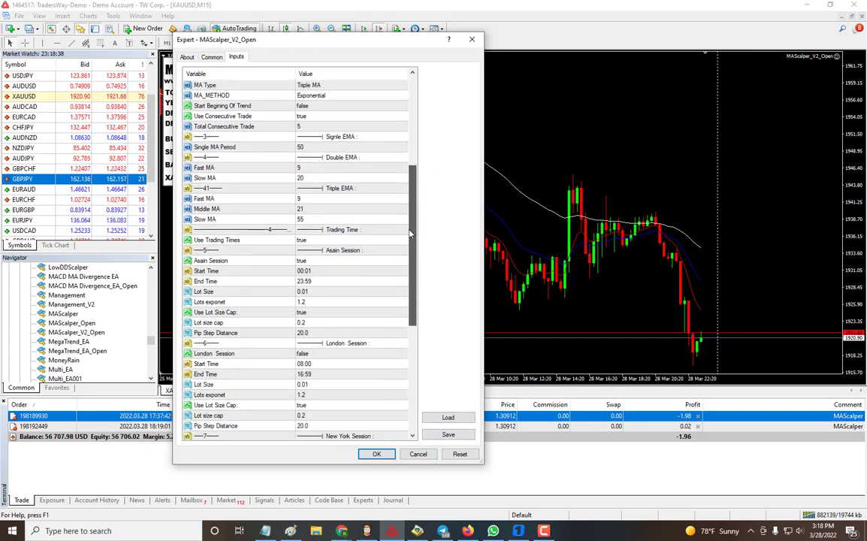
scroll(369, 175, "up", 3)
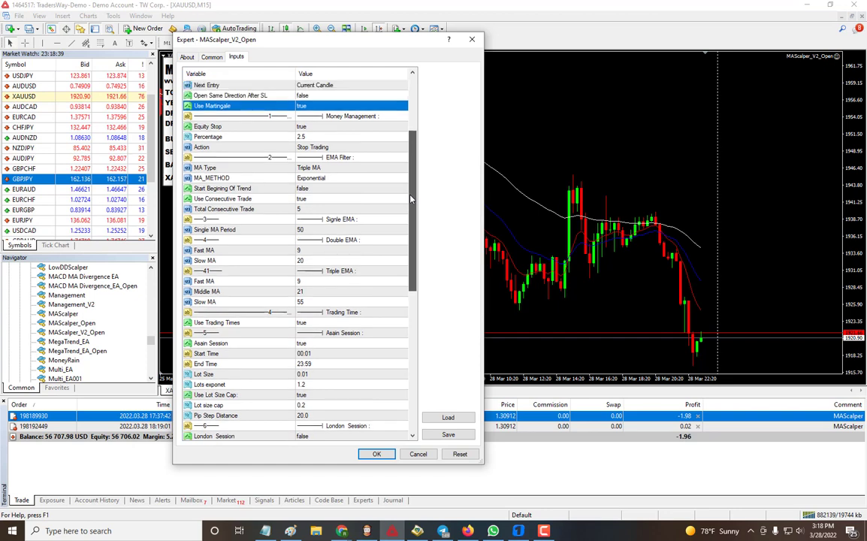
left_click(338, 172)
left_click(338, 170)
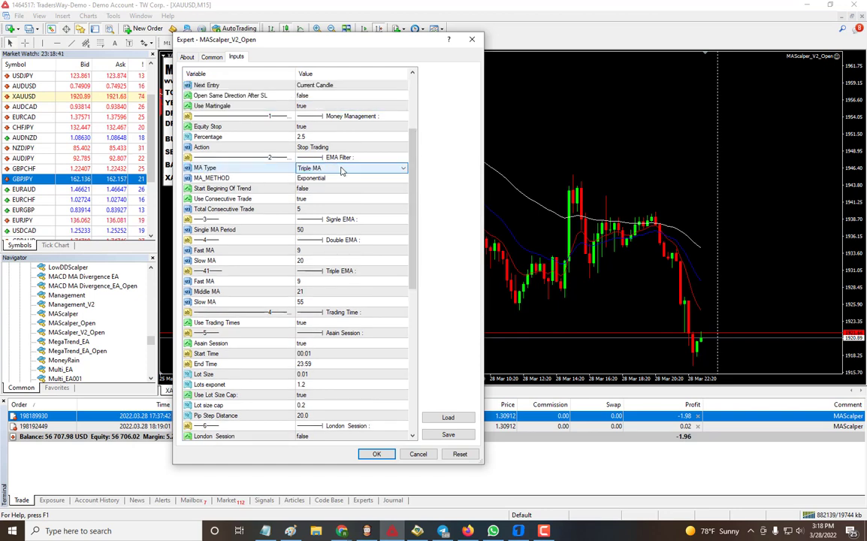
left_click(333, 173)
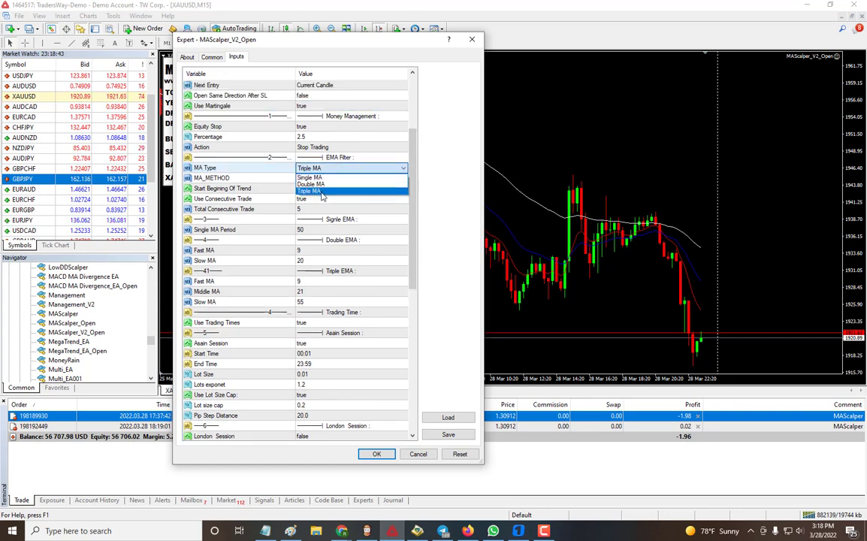
left_click(322, 192)
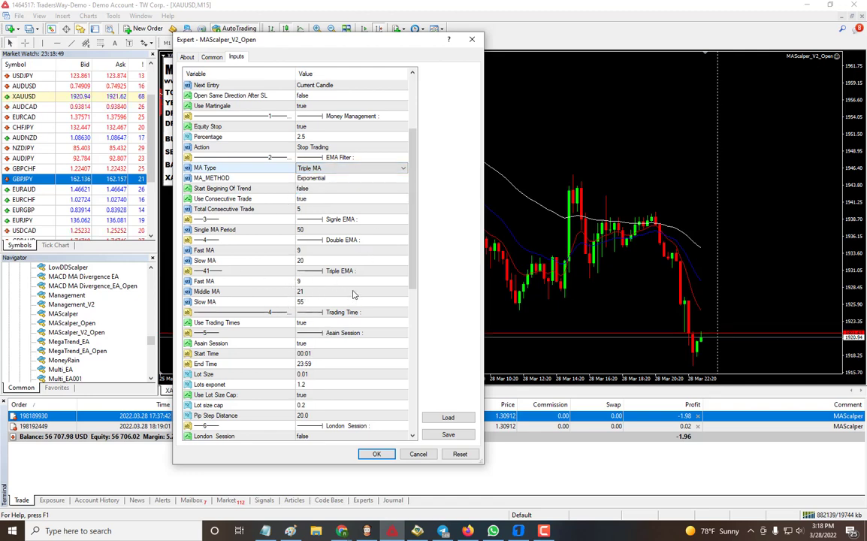
left_click(363, 181)
left_click(364, 181)
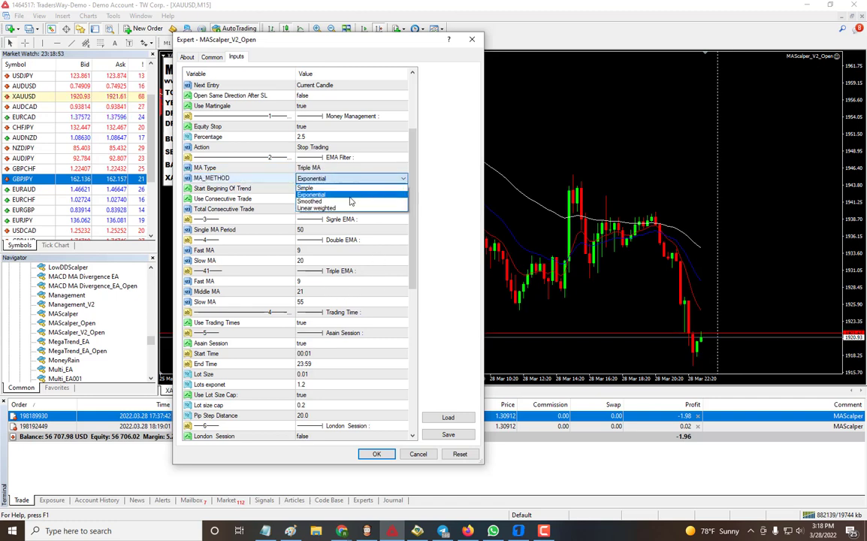
left_click(365, 181)
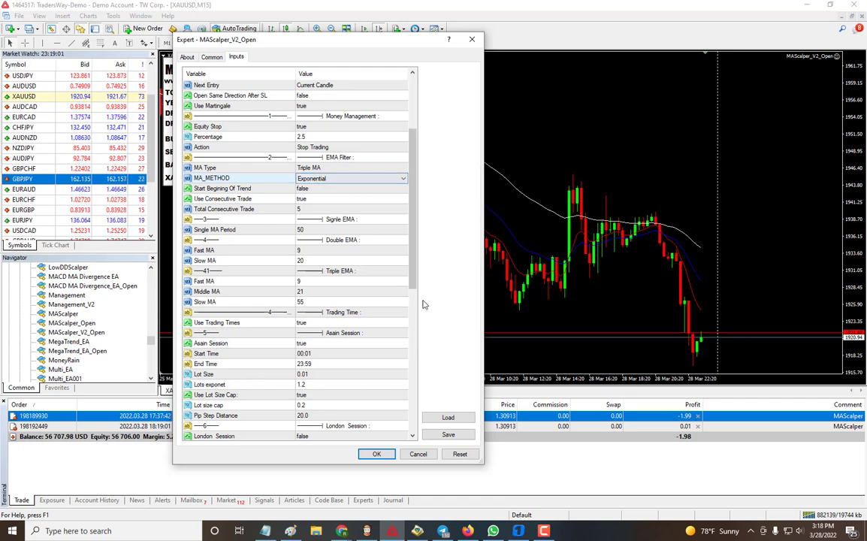
left_click(415, 197)
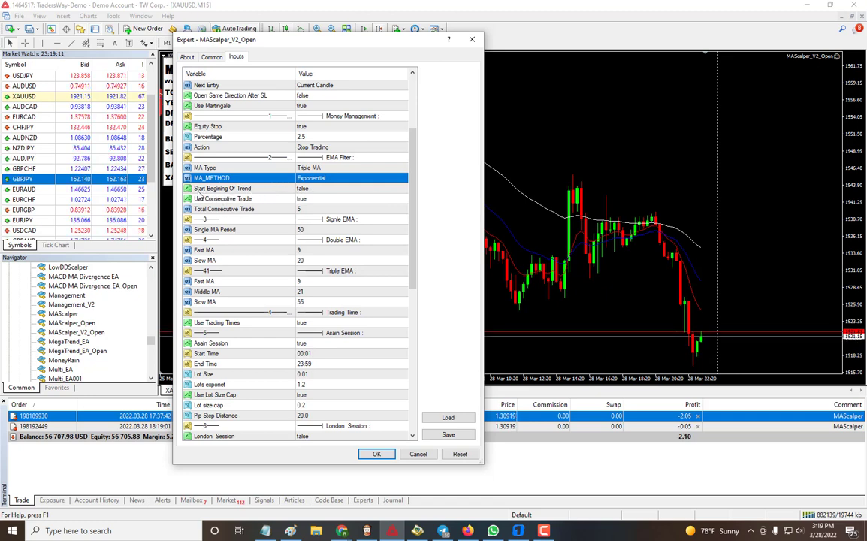
left_click(282, 190)
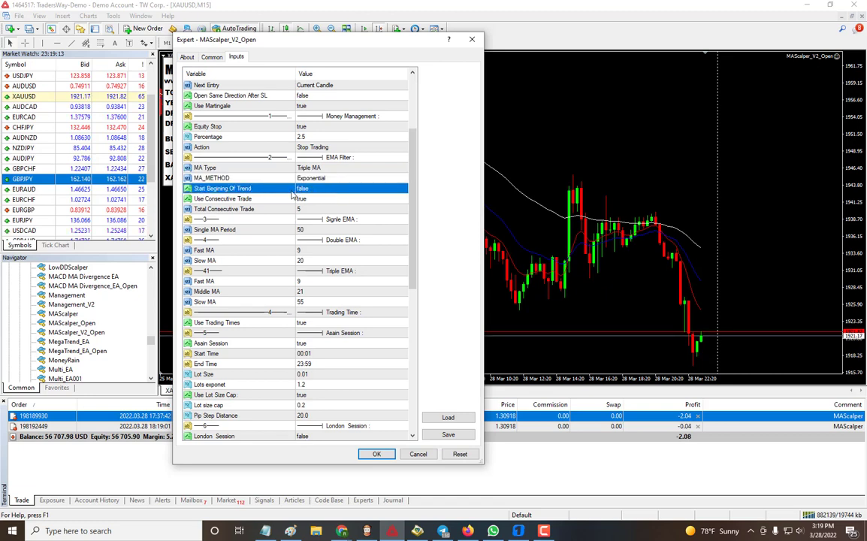
left_click(418, 455)
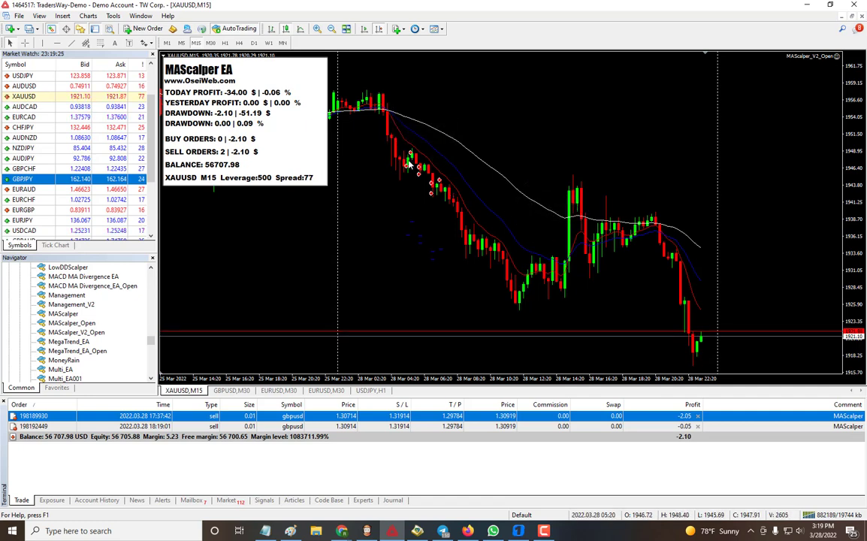
key("F7")
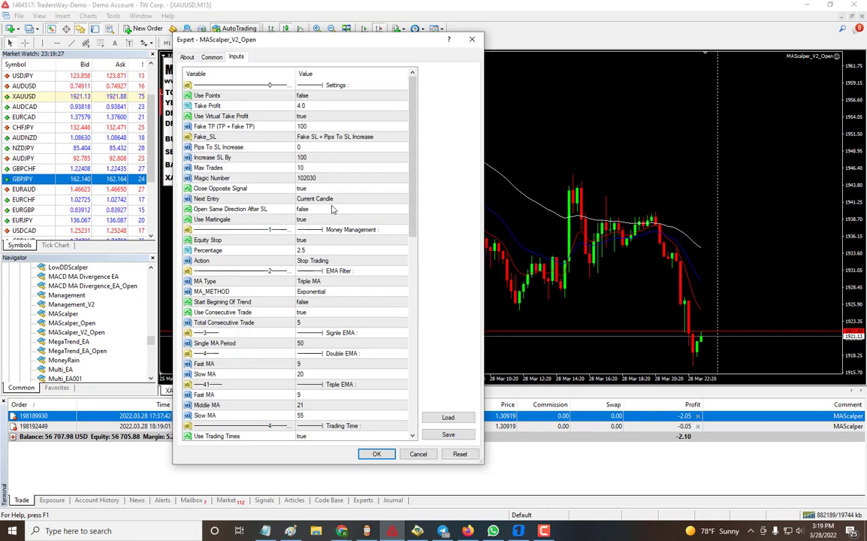
left_click(324, 240)
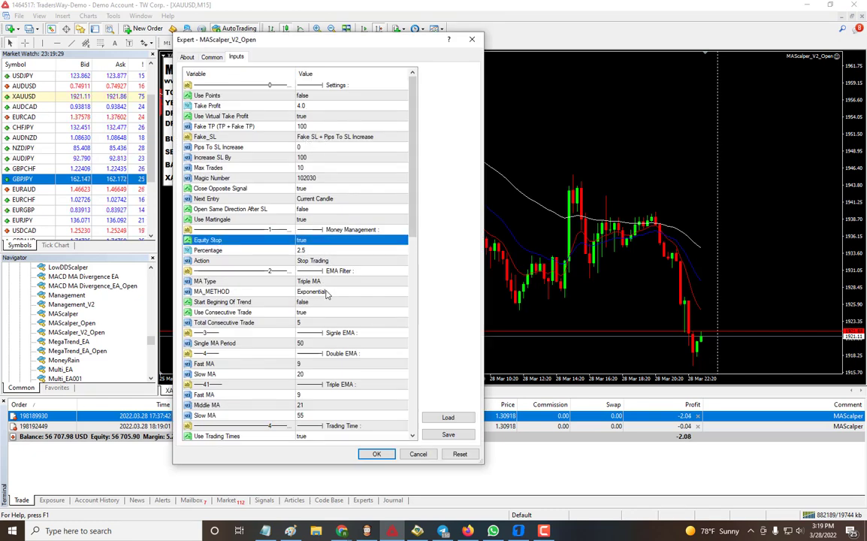
left_click(289, 302)
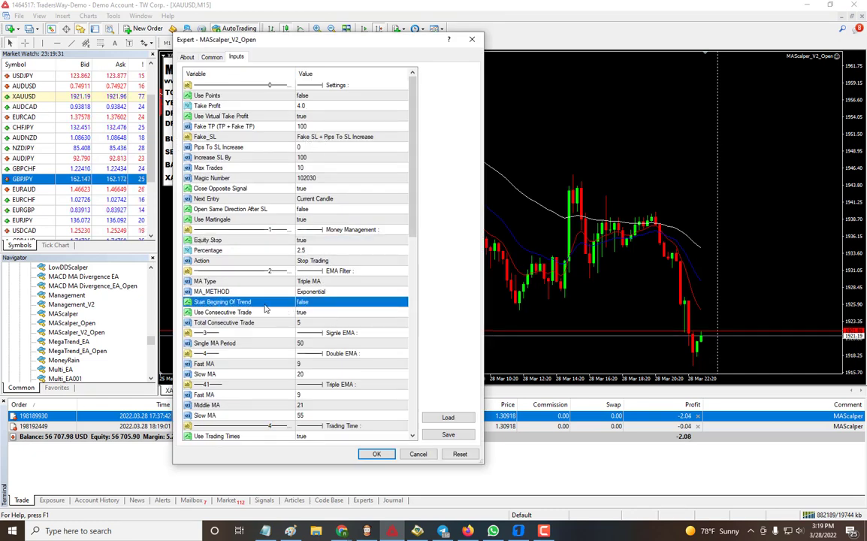